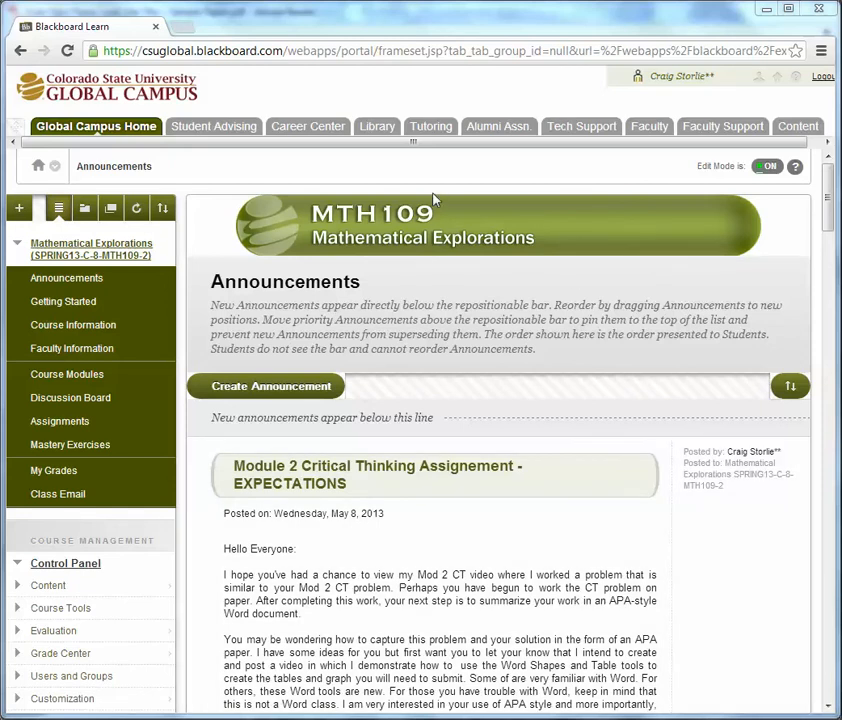
Open the library's APA Guide & Resources page and view the CSU-Global Guide to Writing and APA Requirements PDF.
click(377, 126)
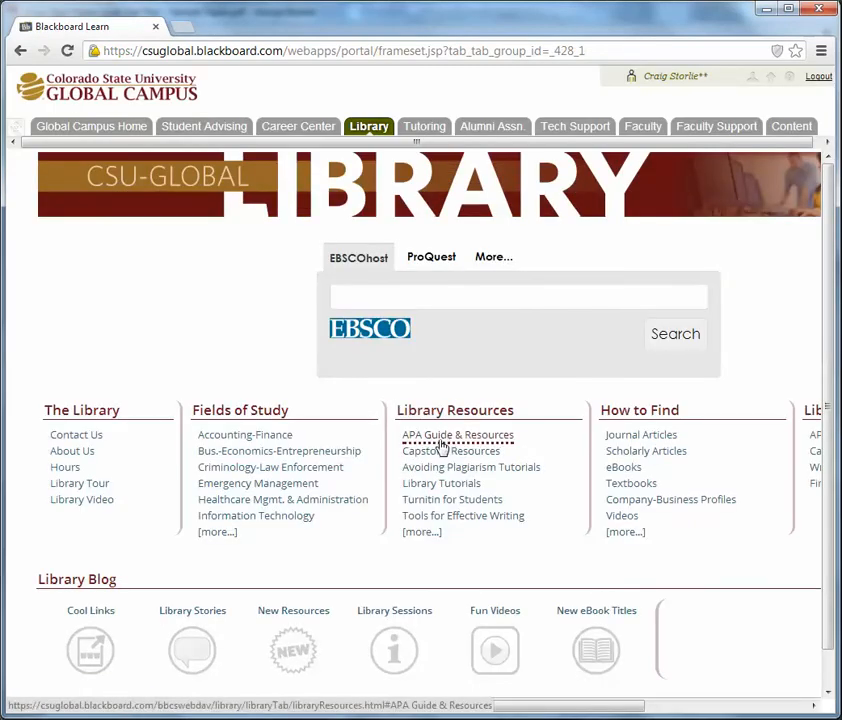
click(452, 440)
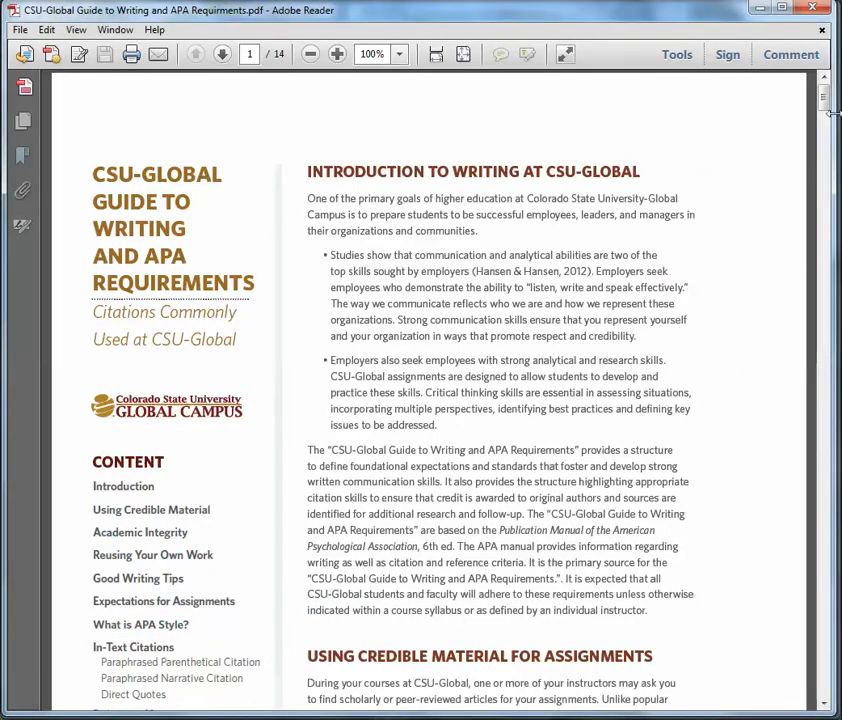
mouse_move(826, 100)
mouse_down()
mouse_move(826, 252)
mouse_move(828, 110)
mouse_move(838, 90)
mouse_up()
Look at the sample paper's title page, the writing guide and the library's list of additional APA resources.
mouse_move(75, 719)
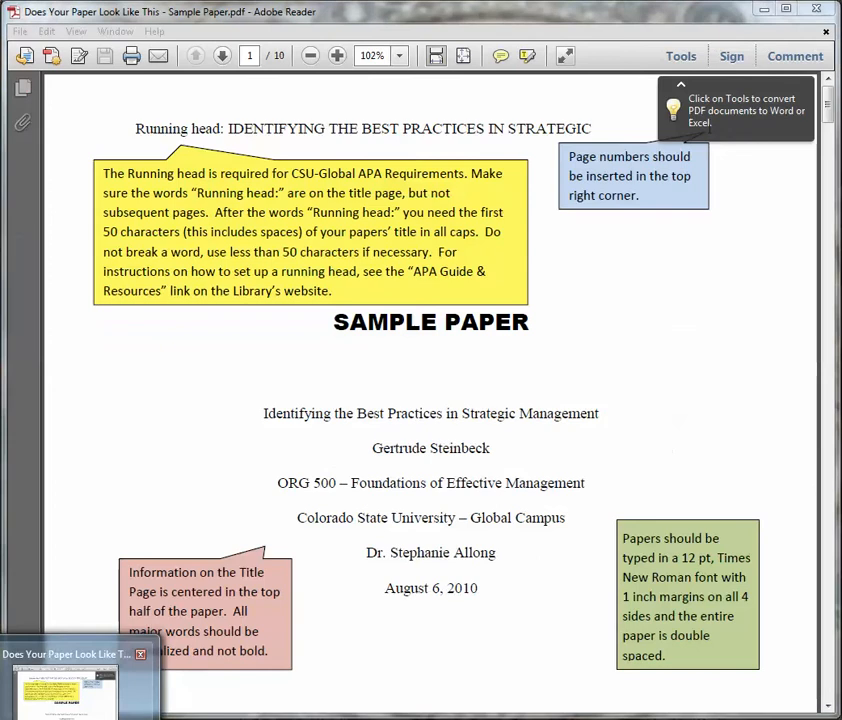
click(70, 695)
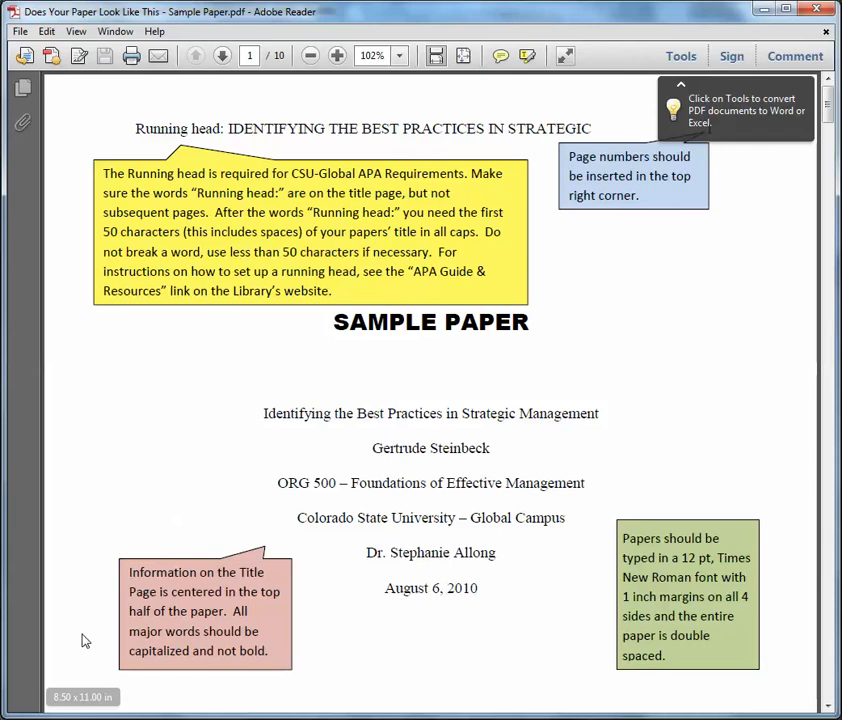
click(30, 718)
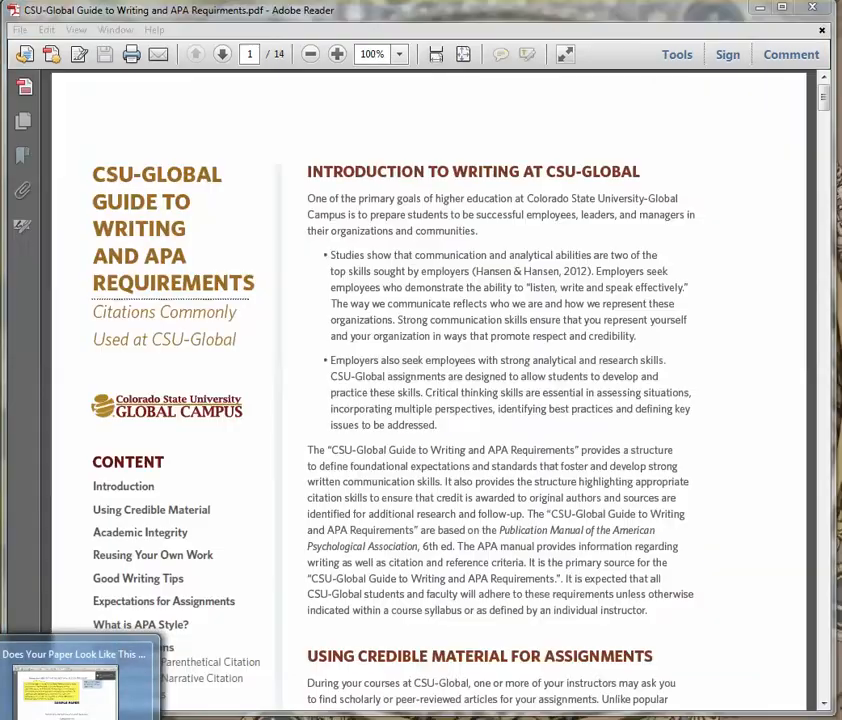
click(4, 690)
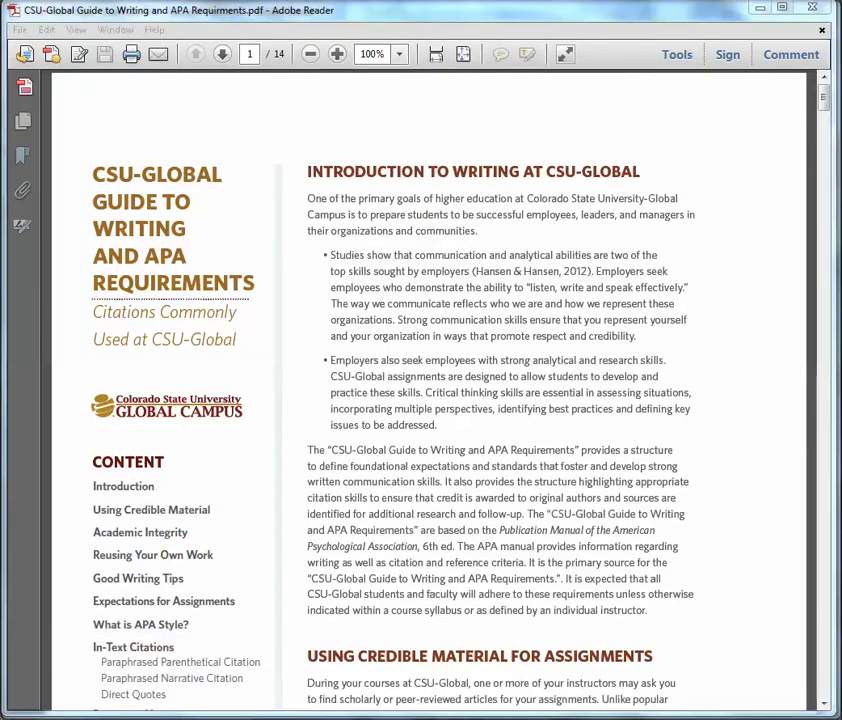
click(115, 718)
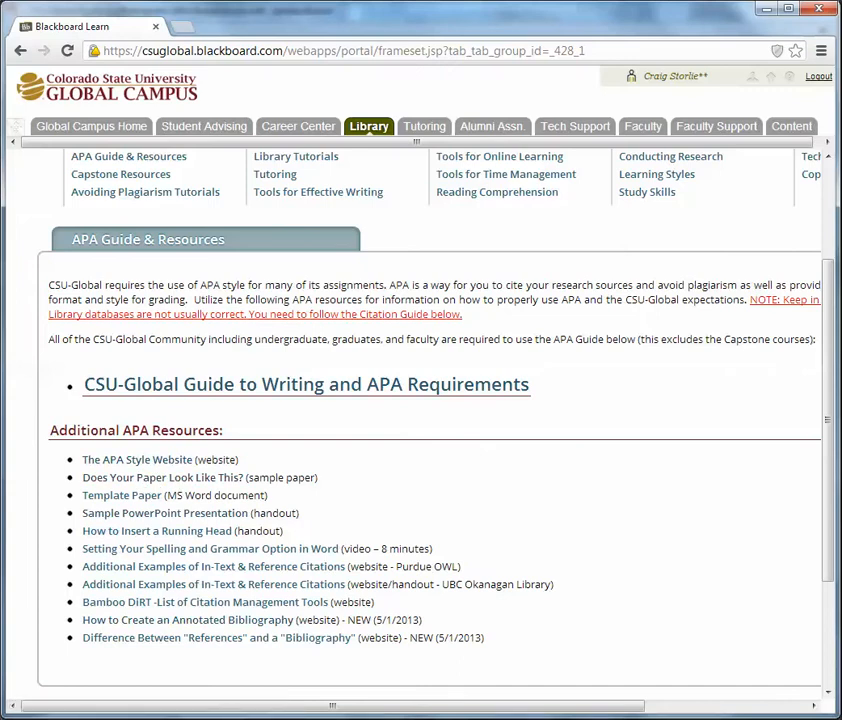
Return to the sample paper PDF in Adobe Reader and review its annotated pages through page 3.
mouse_move(118, 714)
click(75, 705)
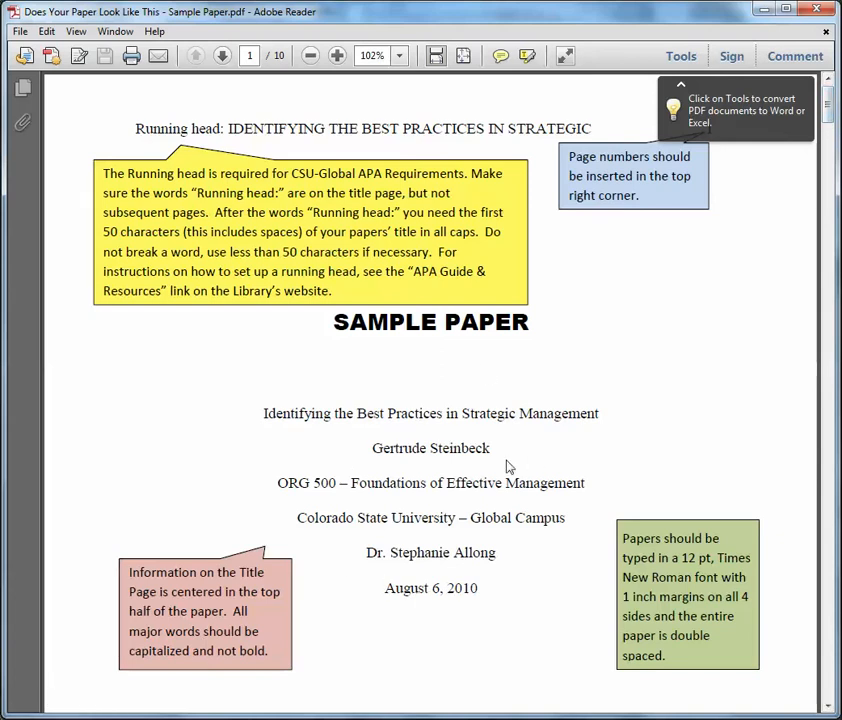
drag(828, 115, 829, 258)
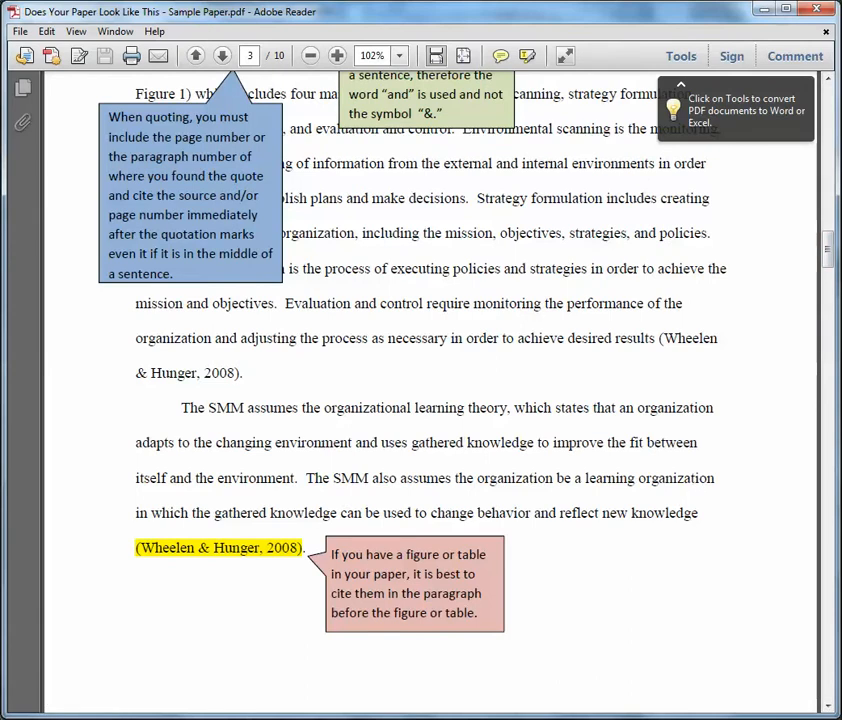
Switch to Microsoft Word and review the title page of the APA Template Paper document.
click(8, 718)
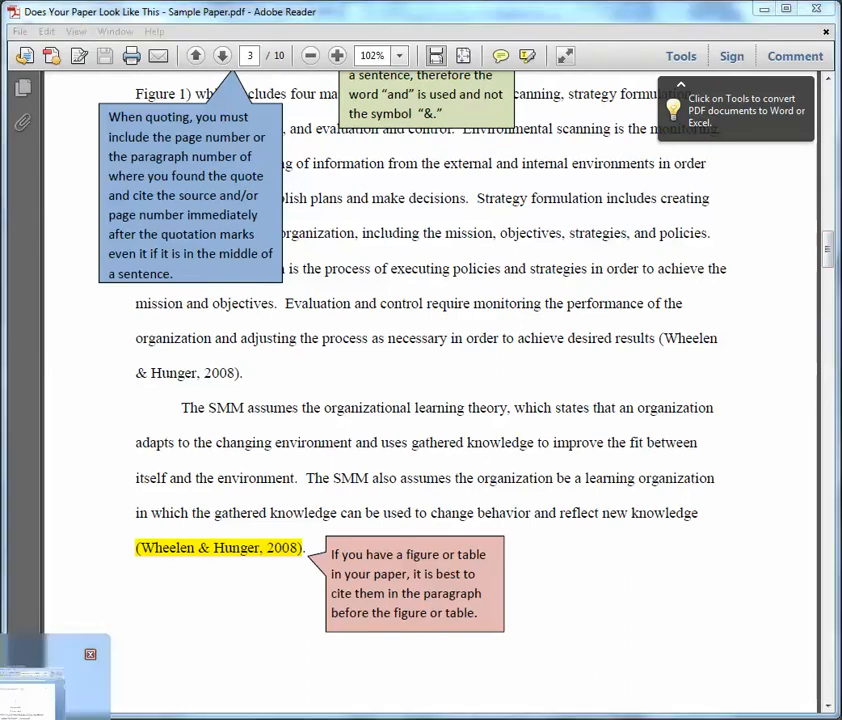
click(35, 675)
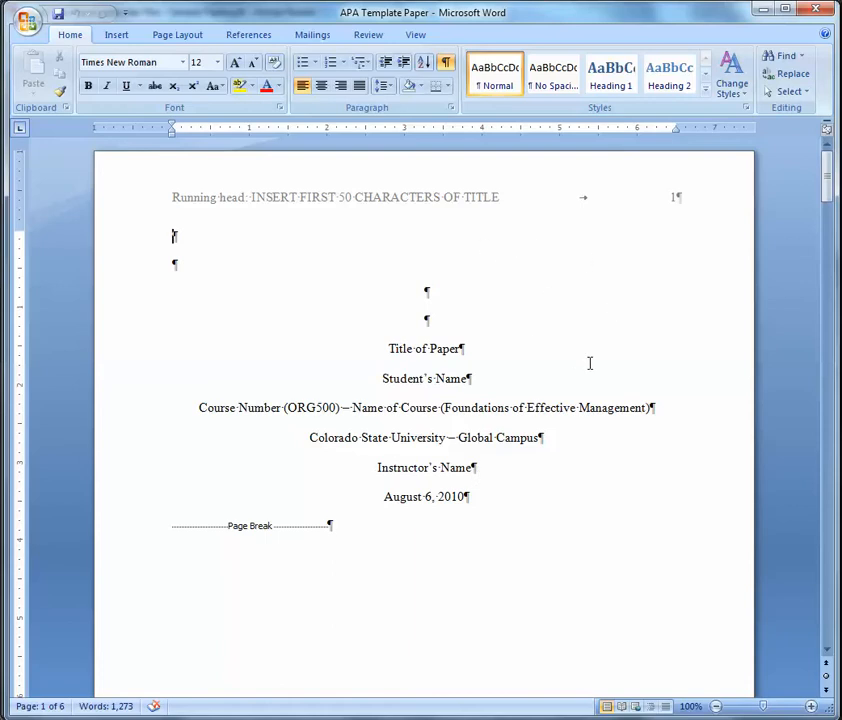
mouse_move(828, 173)
mouse_down()
mouse_move(836, 605)
mouse_move(826, 597)
mouse_move(826, 172)
mouse_up()
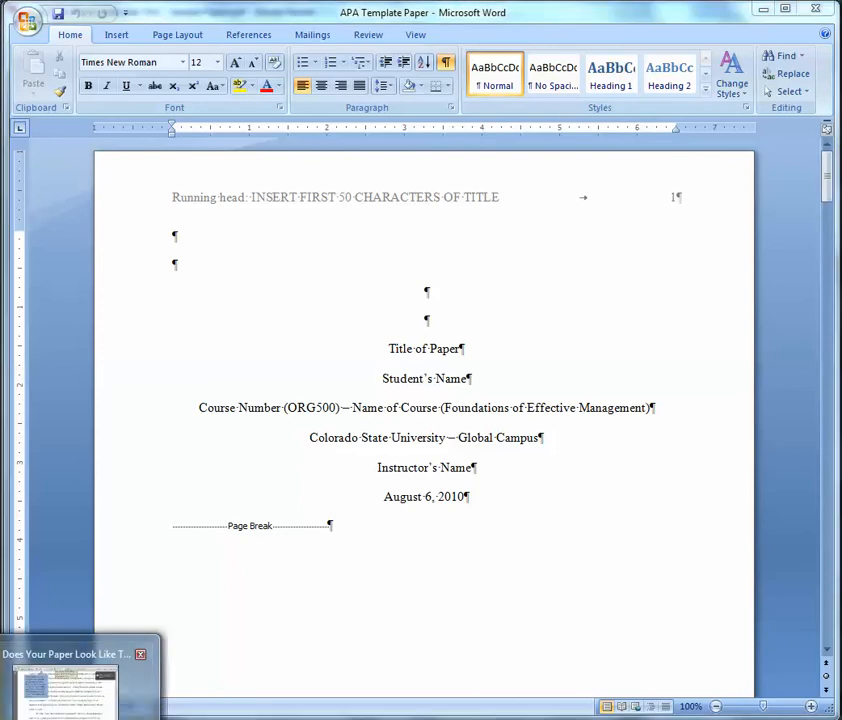
Switch back to the sample paper PDF and examine the formatting notes for Figure 1 on page 4 and Table 1 on page 7.
click(79, 715)
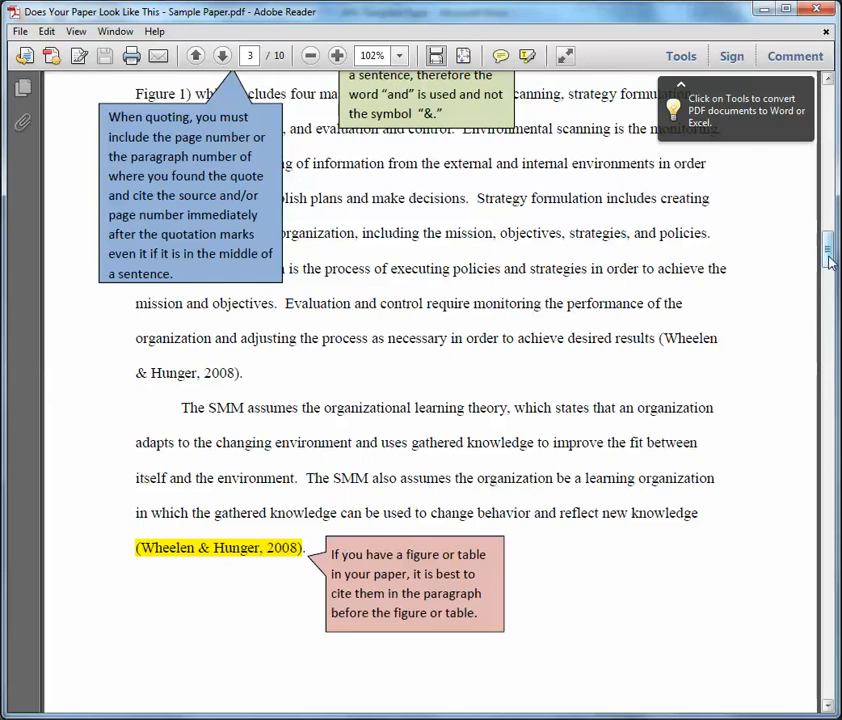
drag(830, 257, 837, 288)
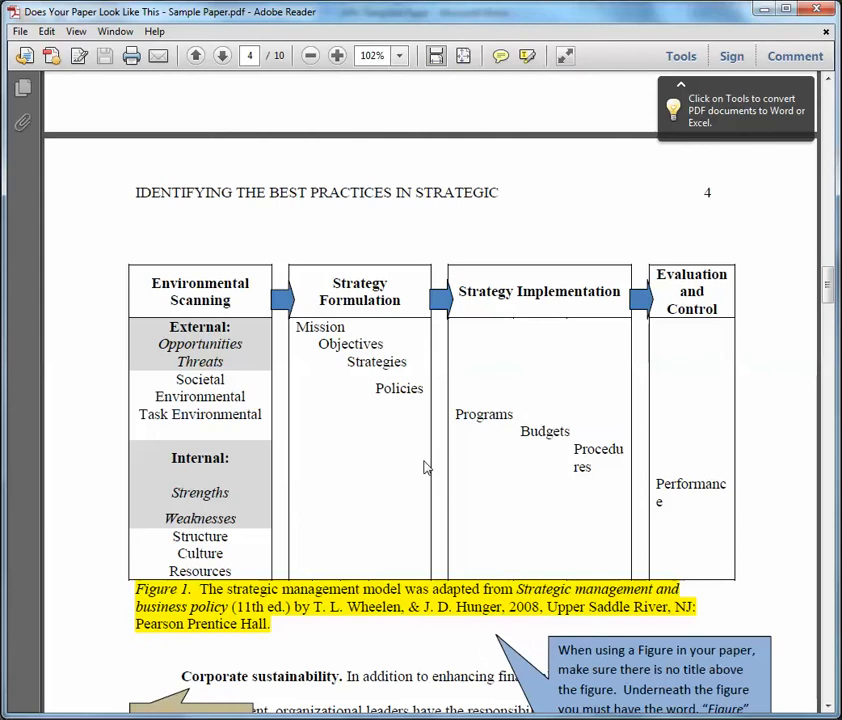
scroll(829, 282, down, 3)
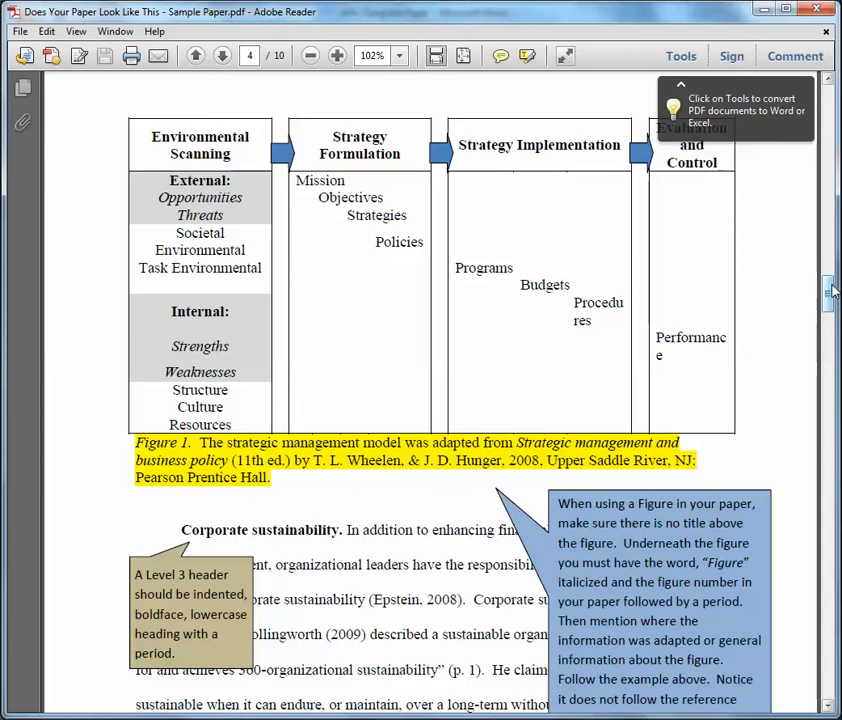
drag(829, 290, 828, 470)
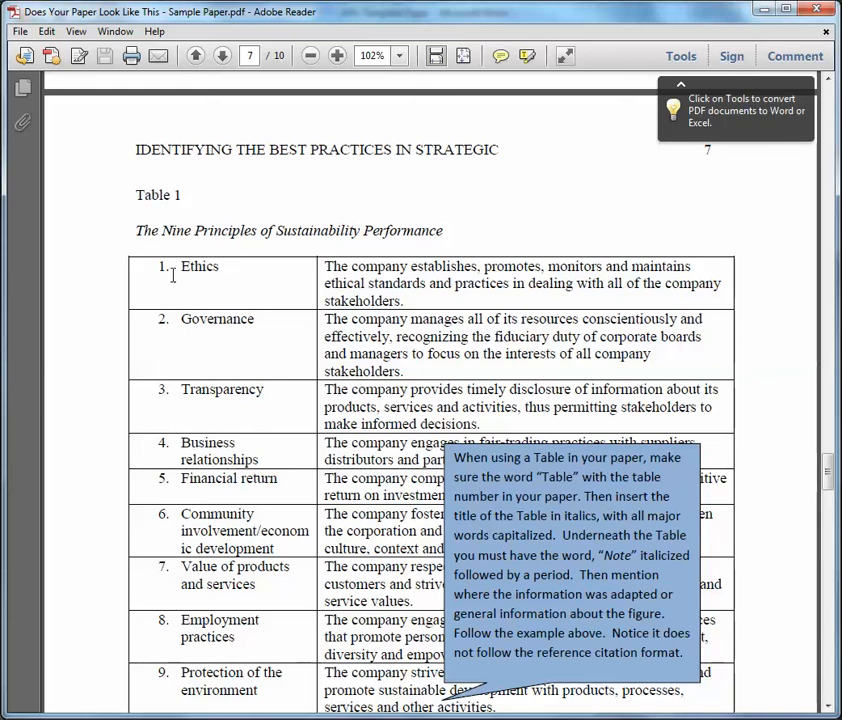
scroll(352, 390, down, 4)
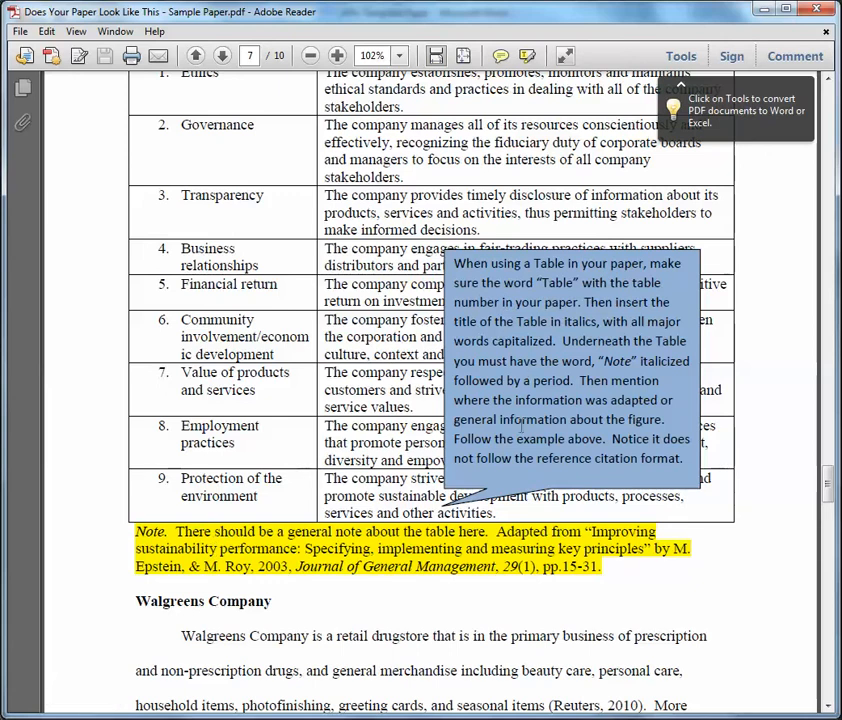
scroll(360, 485, down, 3)
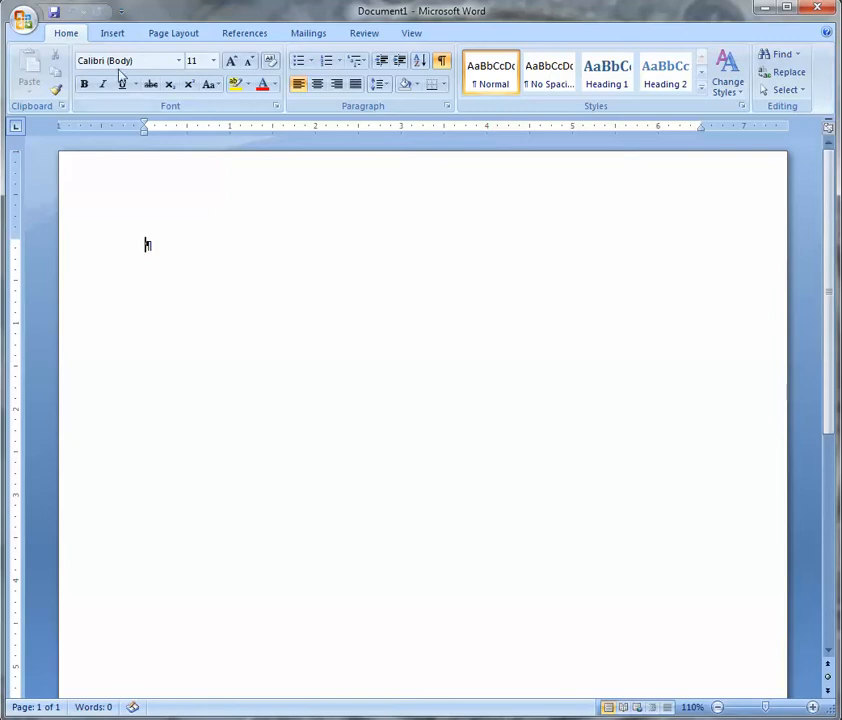
Insert a table with two columns and eight rows in the blank Word document.
click(110, 34)
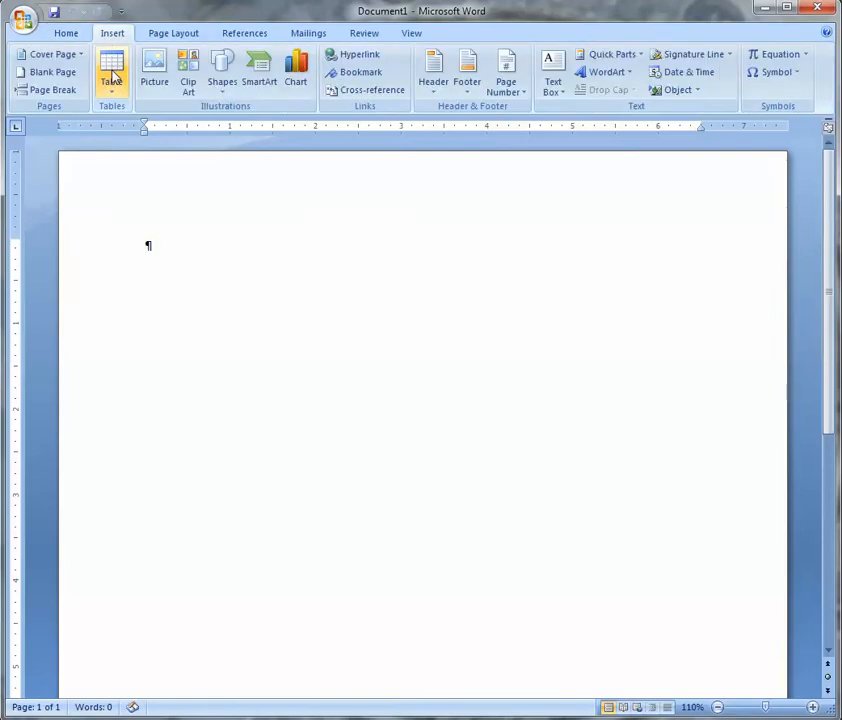
click(113, 78)
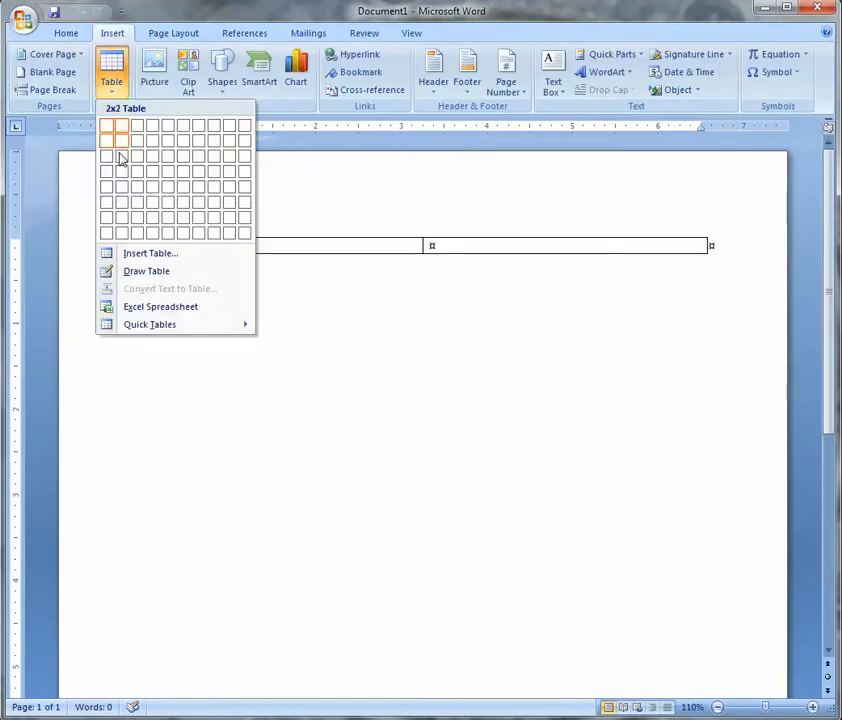
click(126, 234)
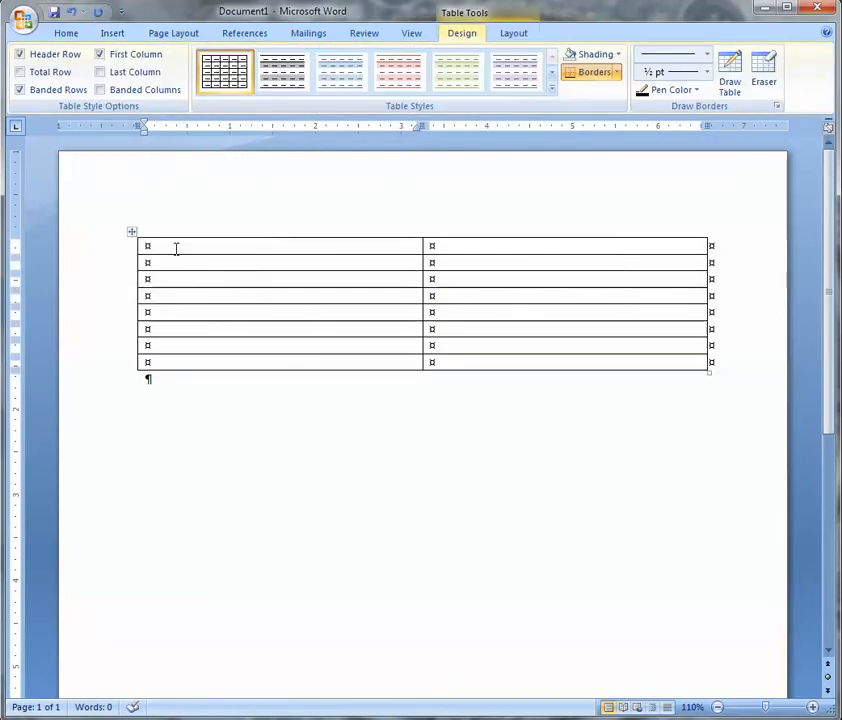
Enter the column headings "Player" and "Defeated" in the table's first row.
text(Pal)
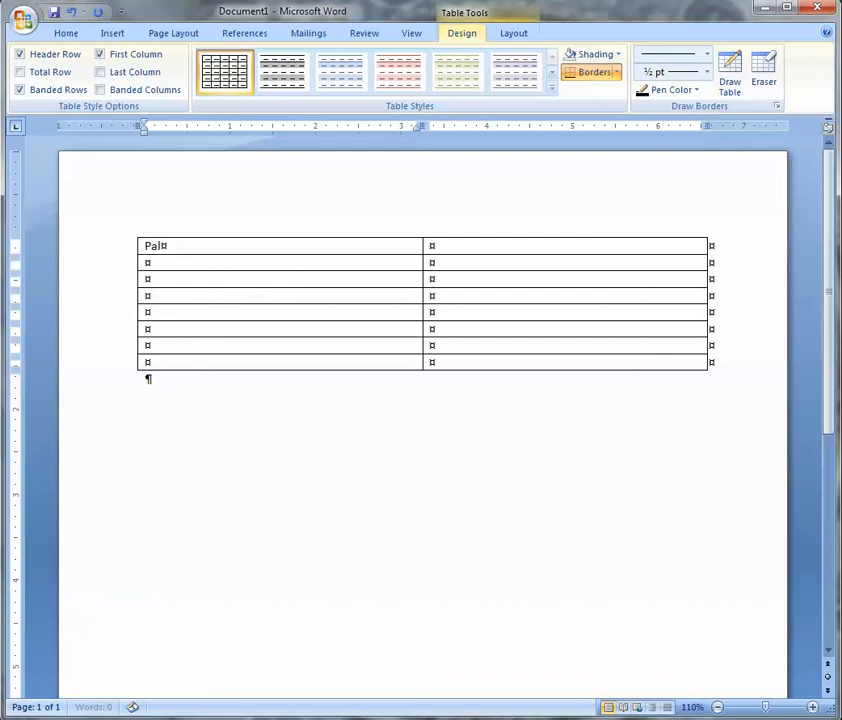
key(BackSpace)
key(BackSpace)
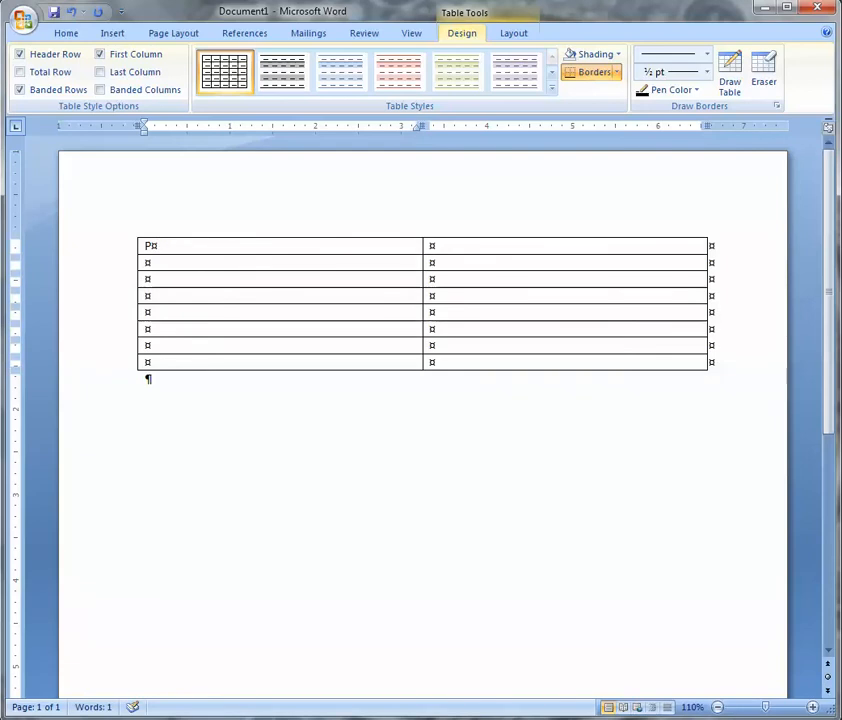
text(layer)
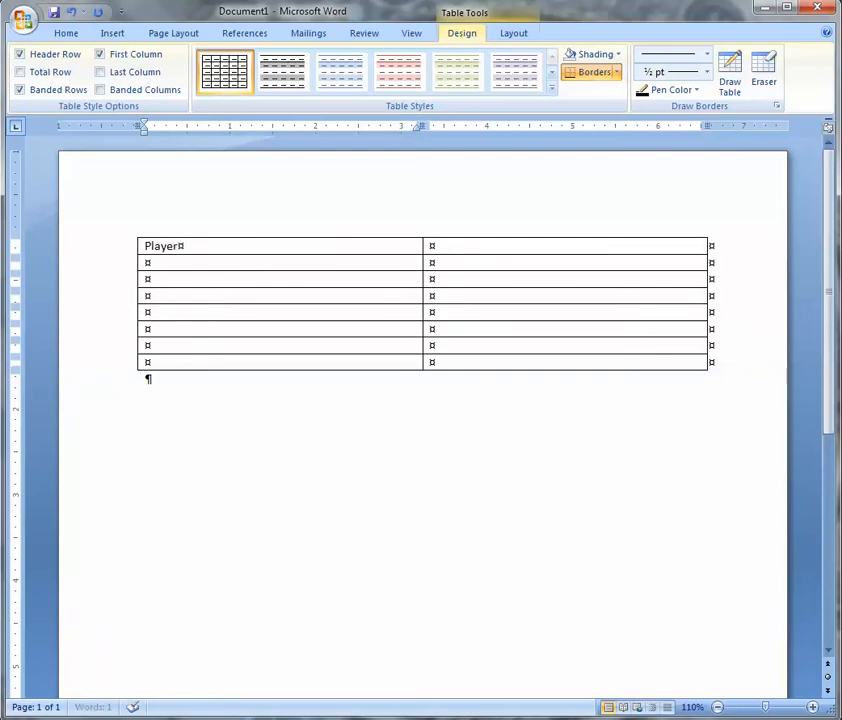
key(Tab)
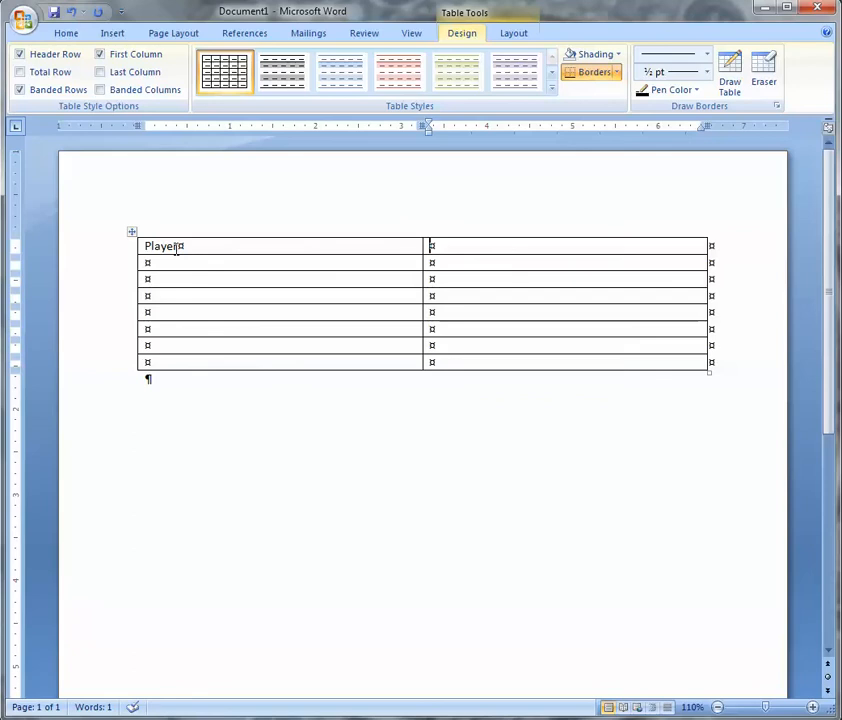
text(Defeated)
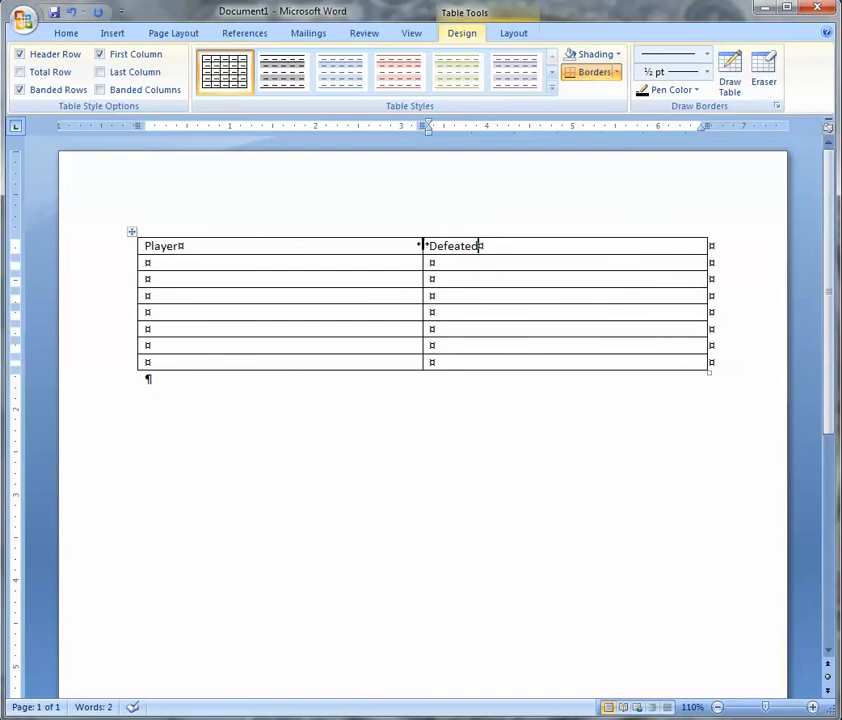
Narrow the Player column and AutoFit the table's columns to their contents.
drag(423, 245, 278, 246)
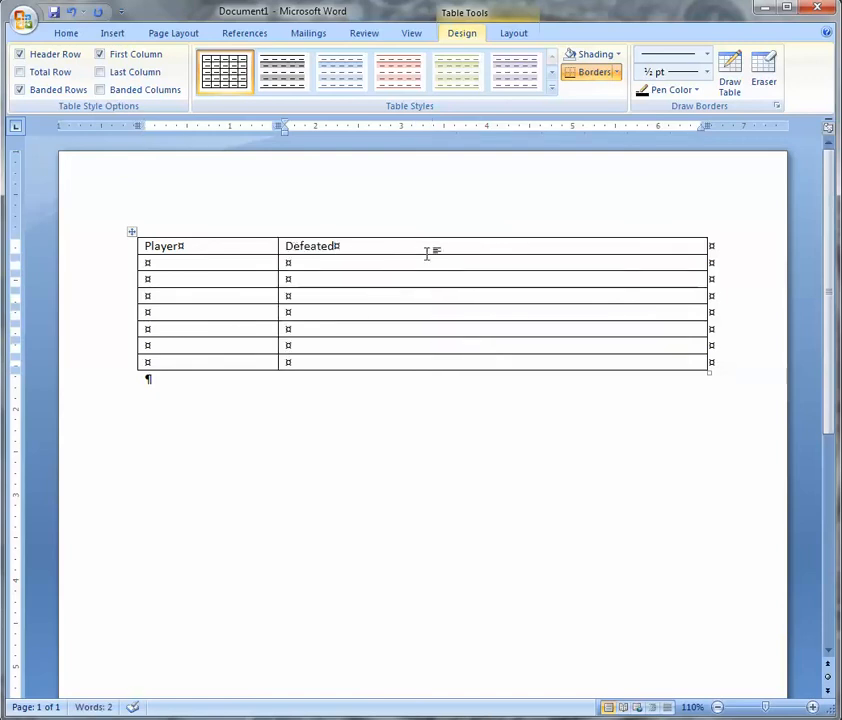
click(507, 35)
click(381, 94)
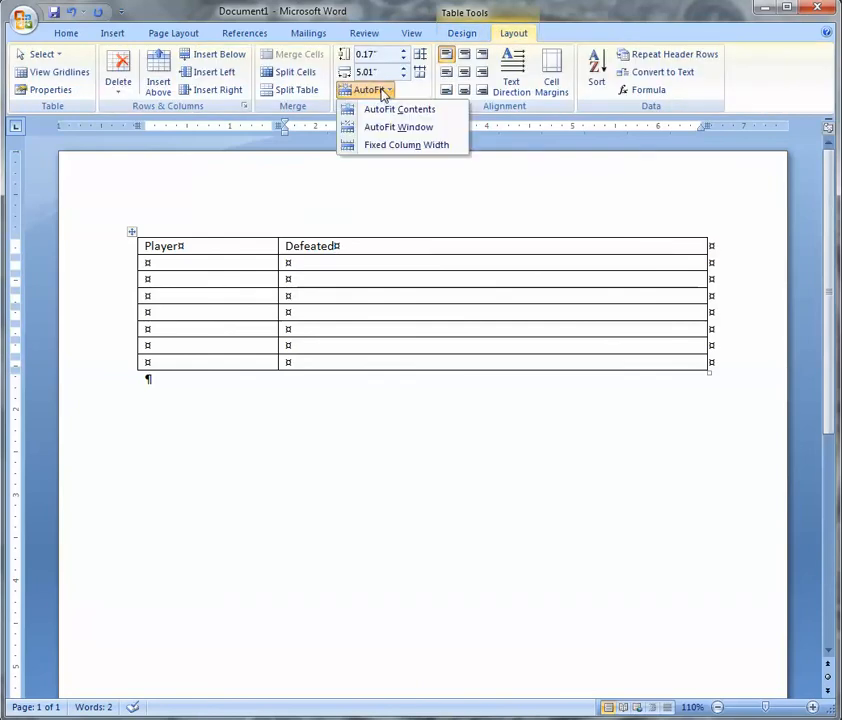
click(390, 116)
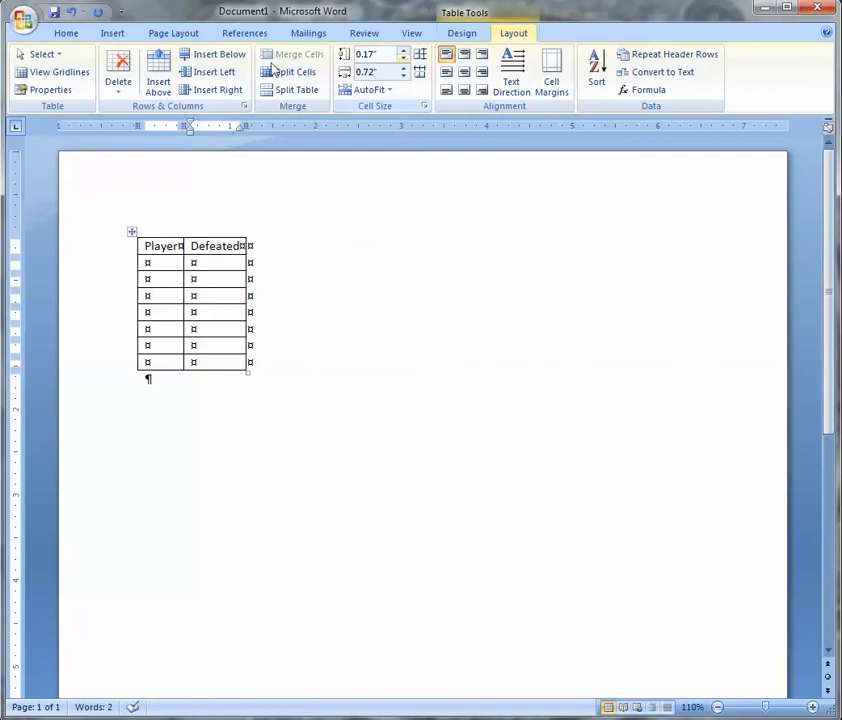
Hide the document's formatting marks and show them again.
click(62, 35)
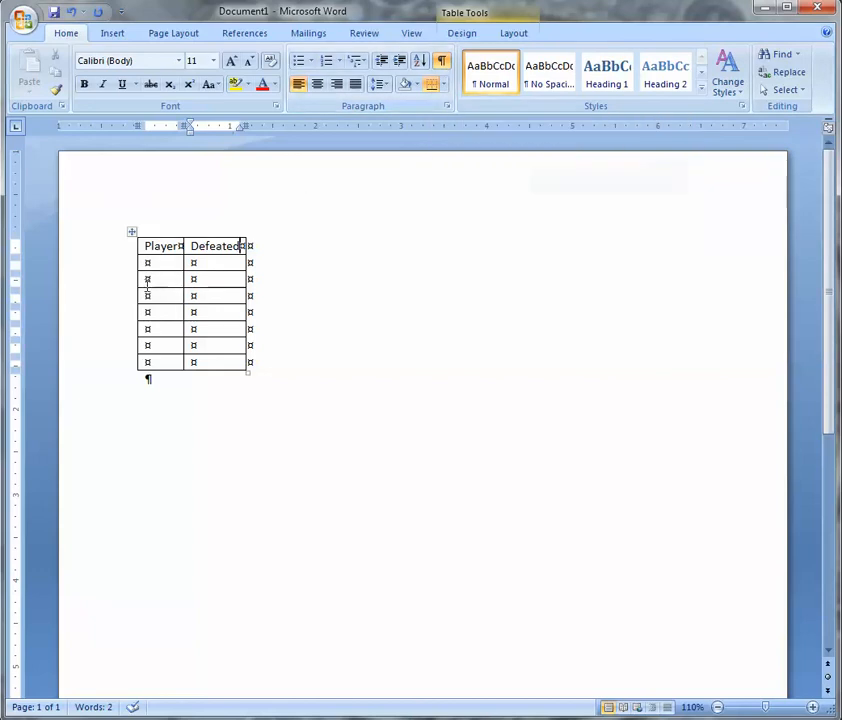
click(442, 61)
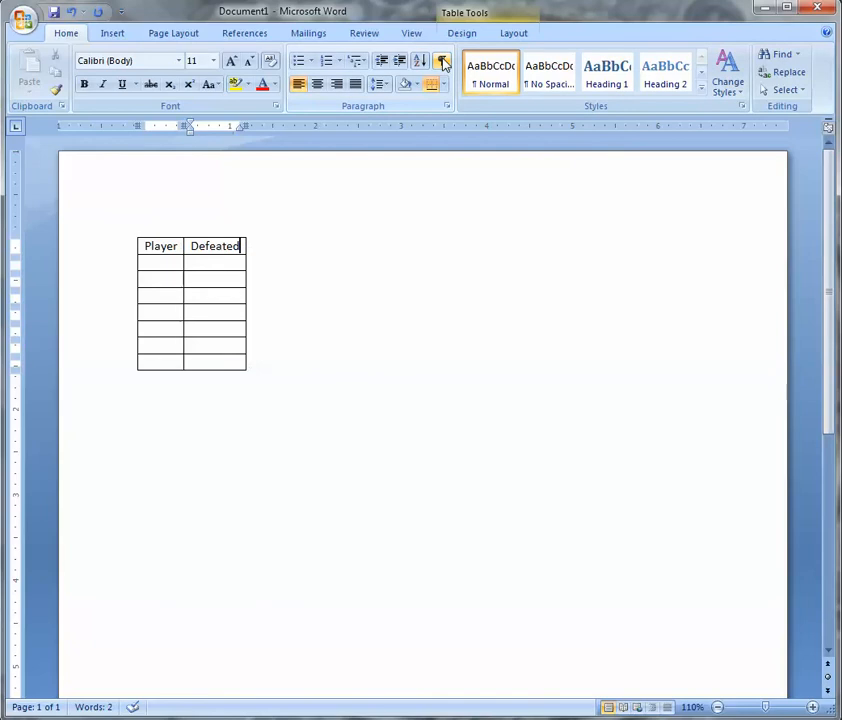
click(442, 61)
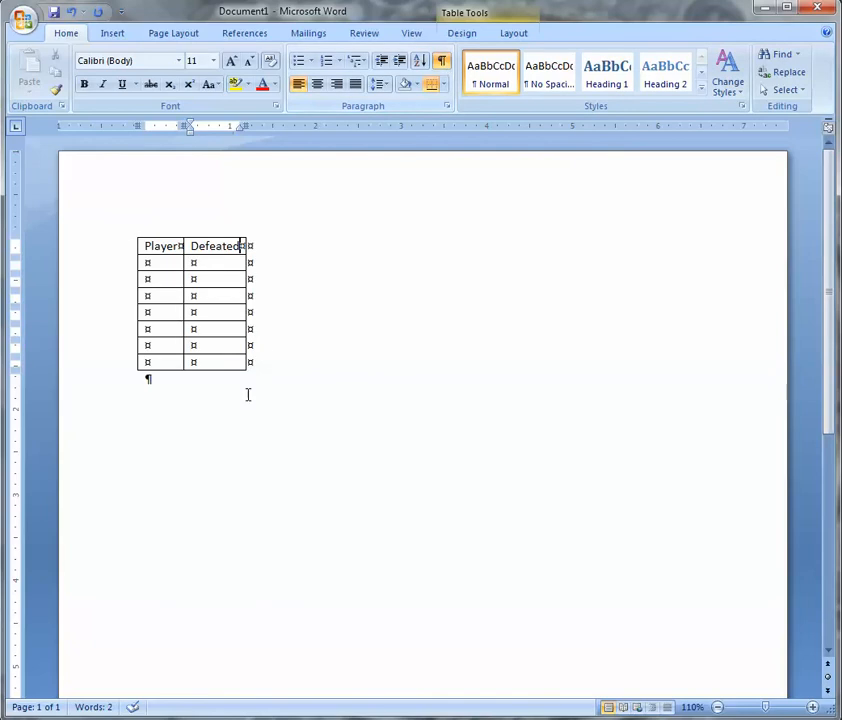
Insert an empty paragraph above the table at the start of the document.
click(146, 381)
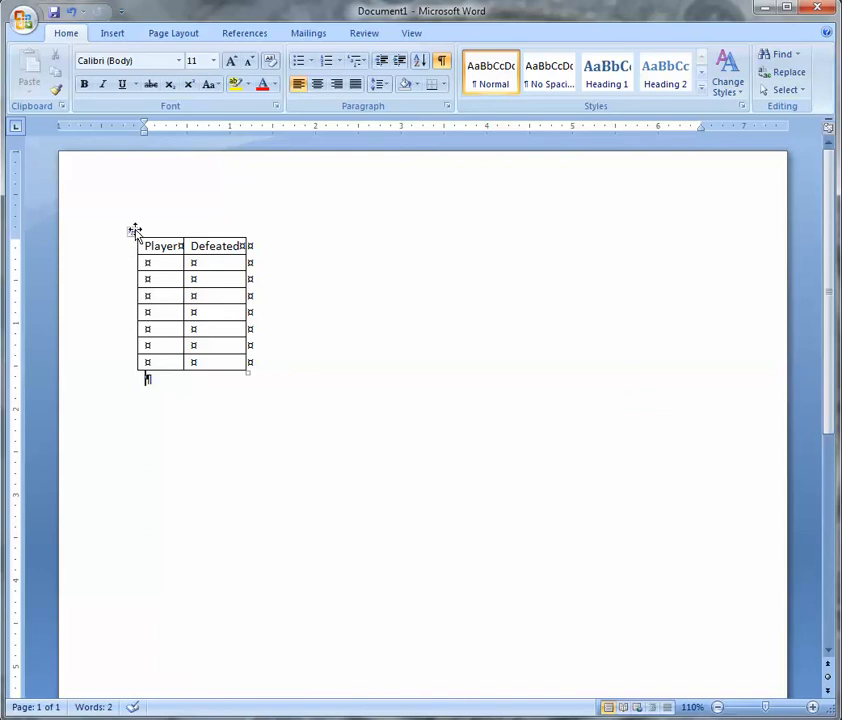
key(Up)
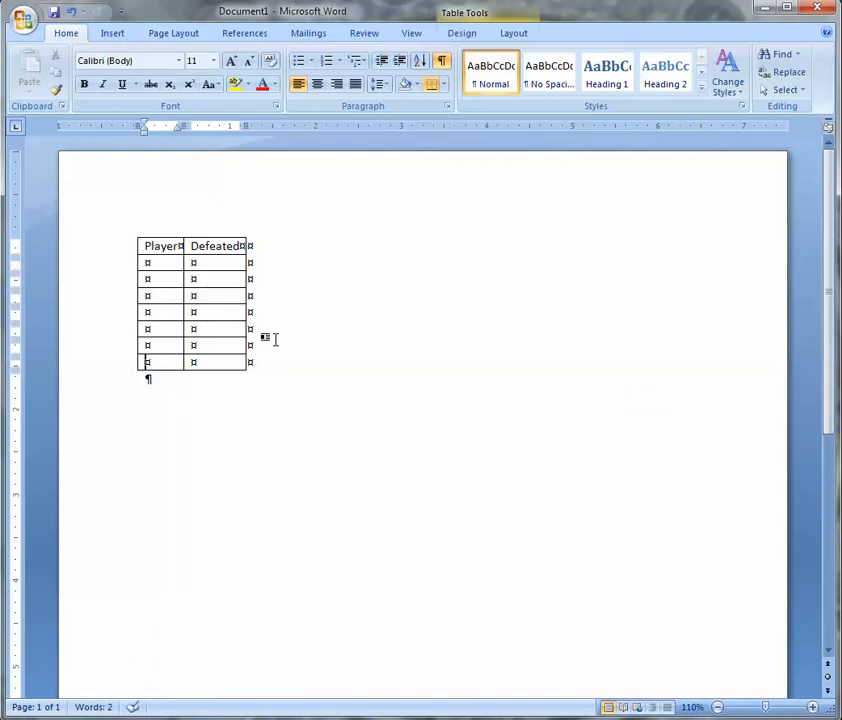
key(Right)
key(Up)
key(Up)
key(Up)
key(Up)
key(Up)
key(Up)
key(Up)
key(Left)
key(Left)
key(Left)
key(Left)
key(ctrl+Home)
key(Return)
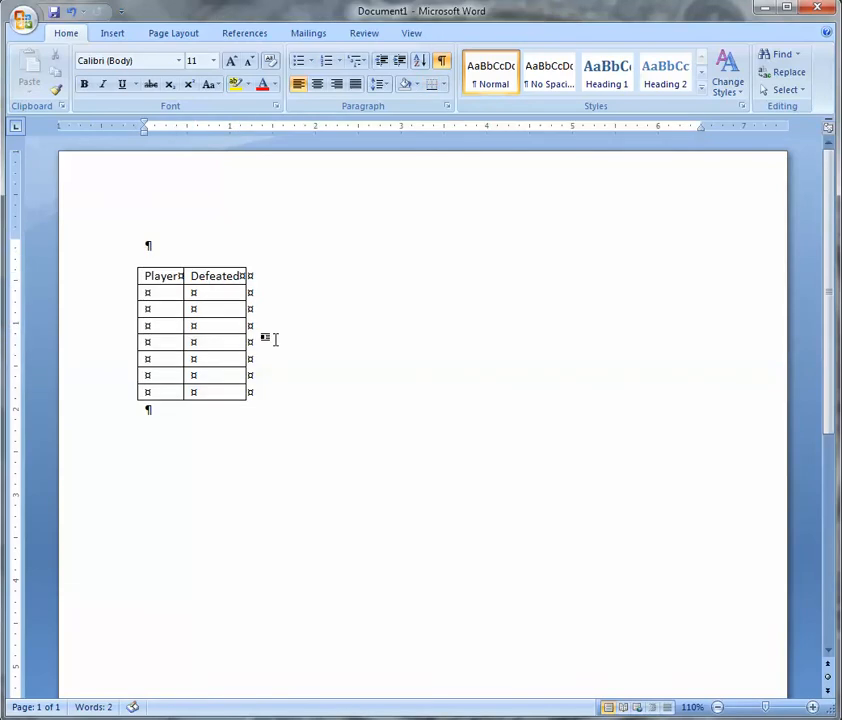
Enter the table number "Table 1" and the title "Problem Data CT 2 MTH109" on separate lines above the table.
text(Table 1)
key(Return)
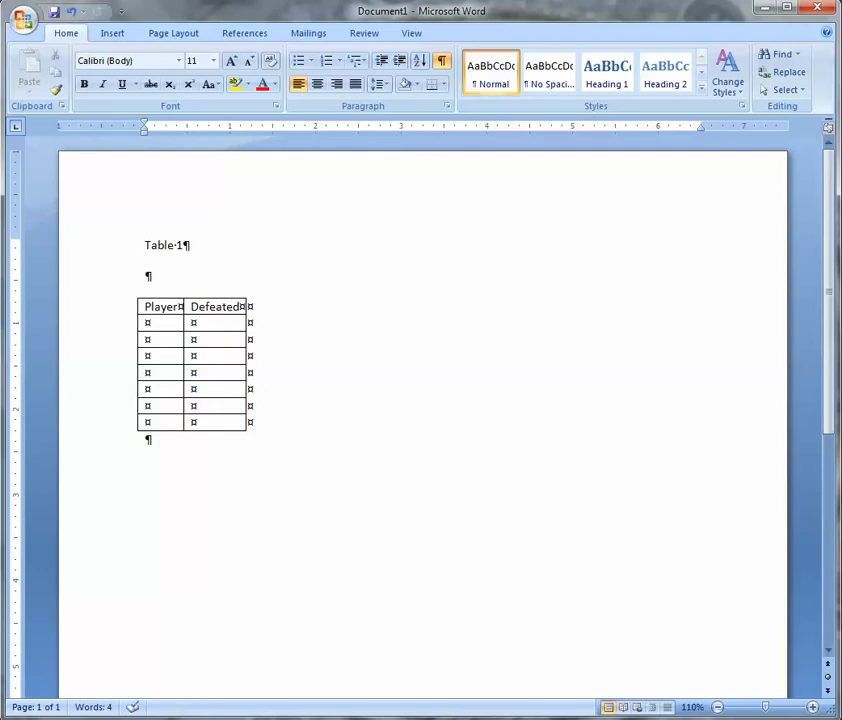
text(Problem Data Ct 2)
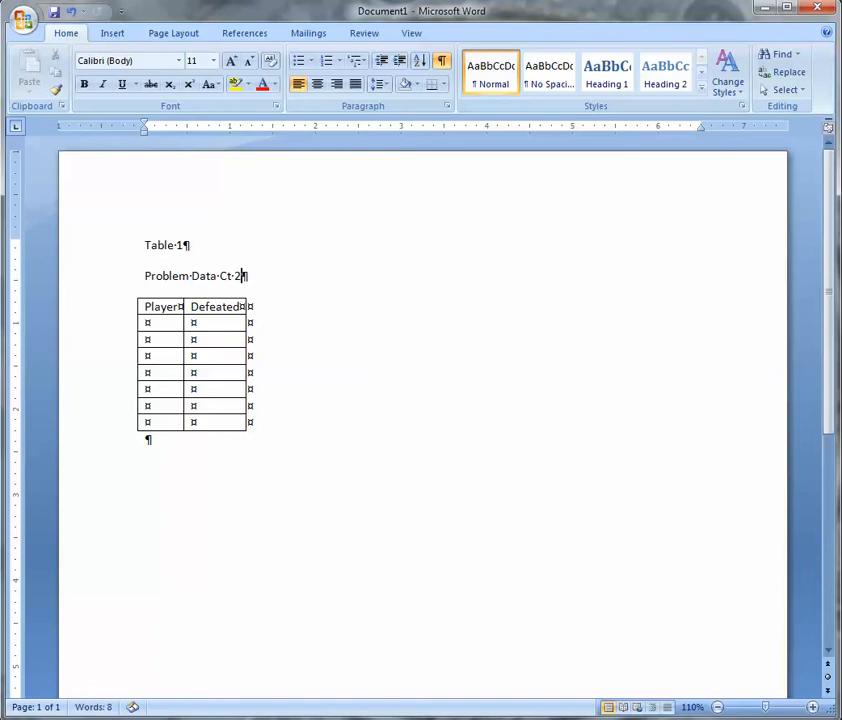
text( MTH109)
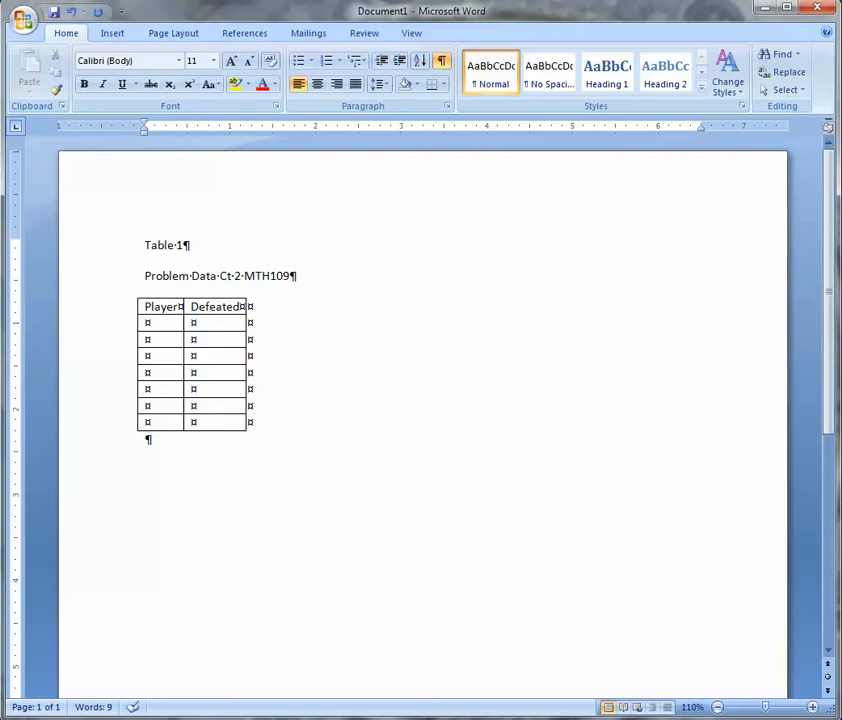
text(T)
key(Delete)
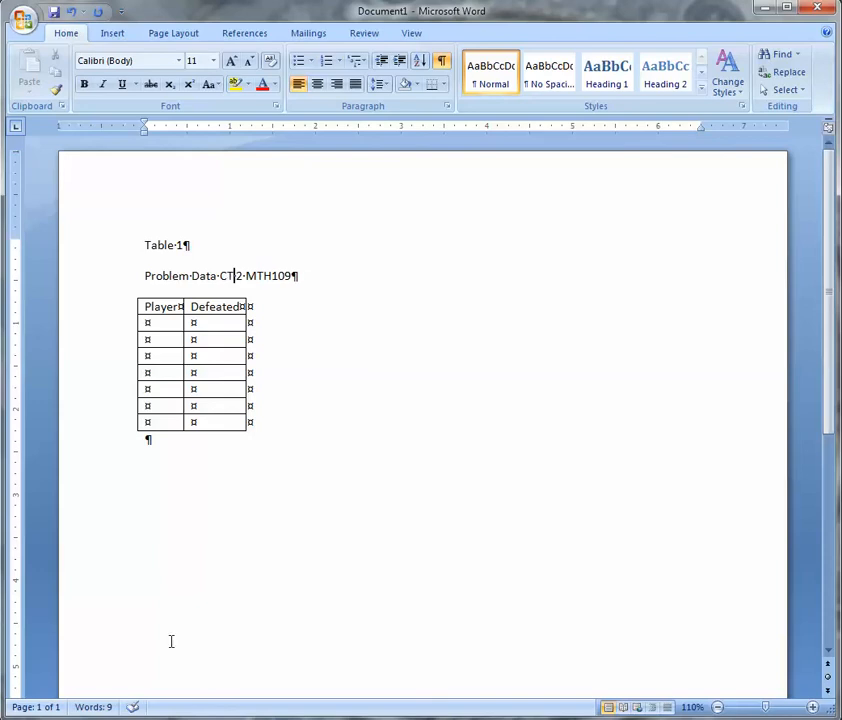
Add an empty paragraph below the table and insert a Simple Text Box from the built-in designs.
click(130, 442)
double_click(150, 472)
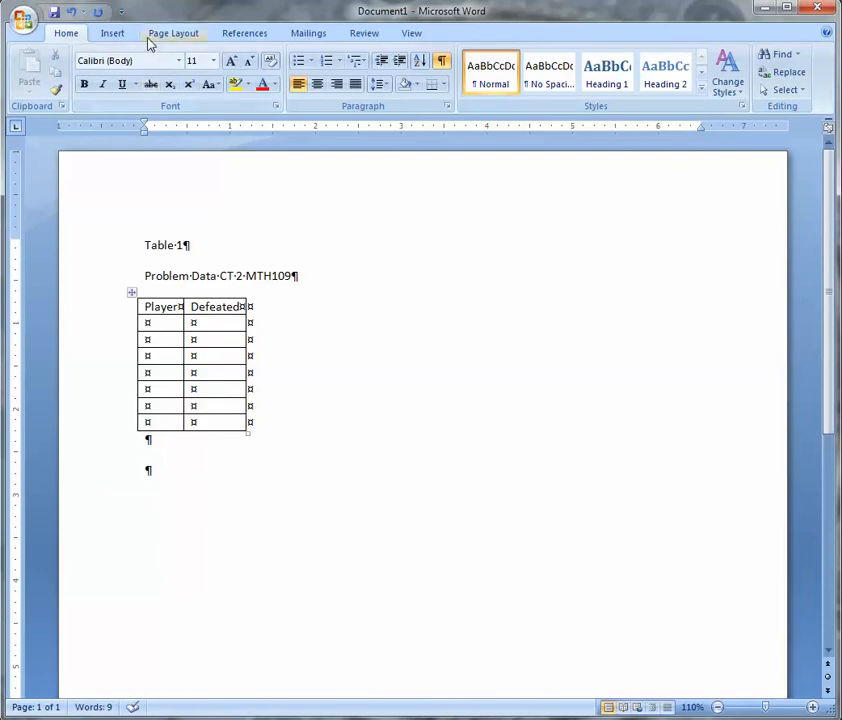
click(110, 36)
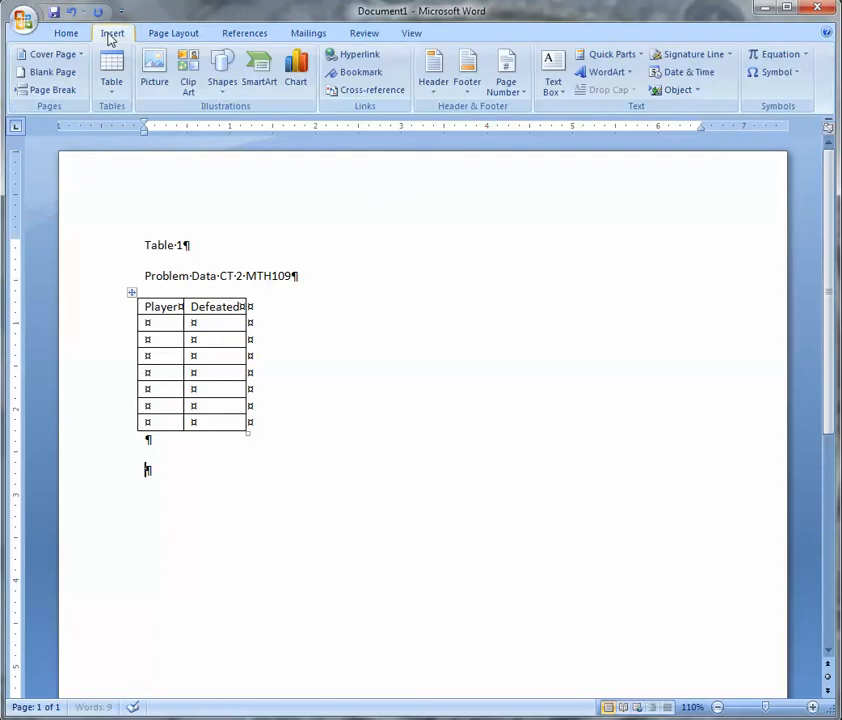
click(222, 80)
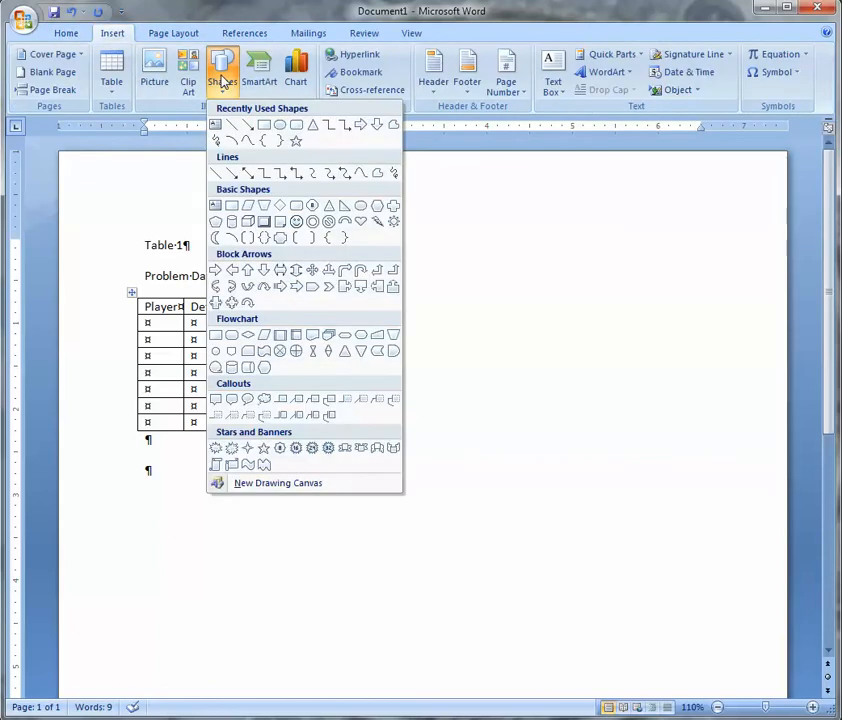
click(481, 254)
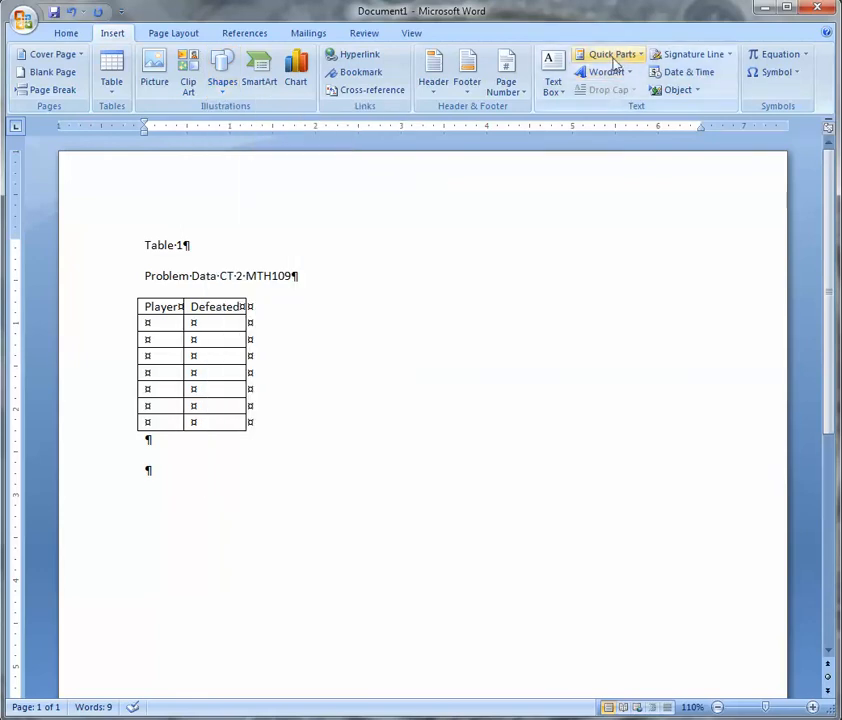
click(553, 78)
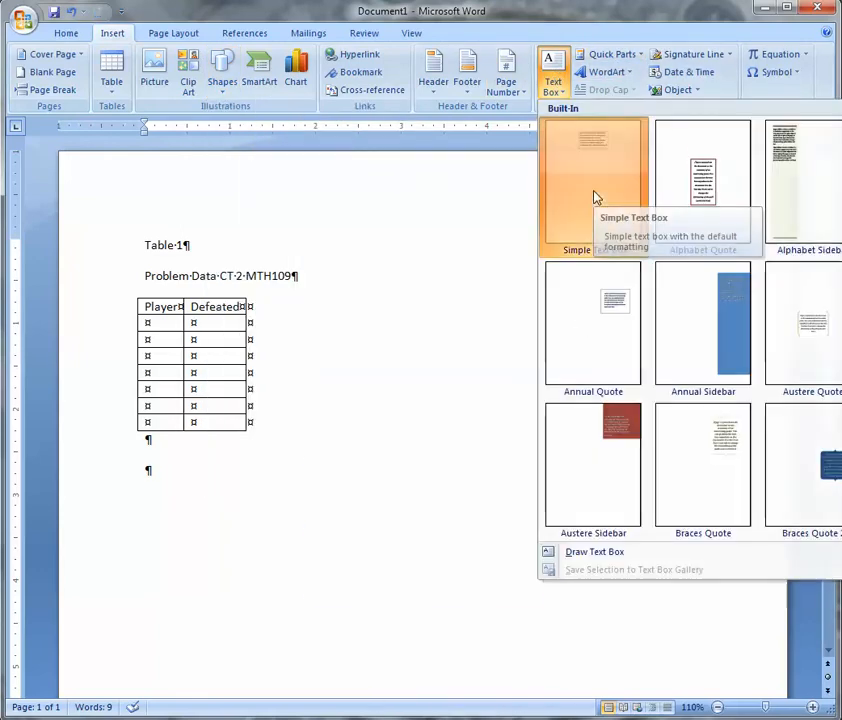
click(594, 195)
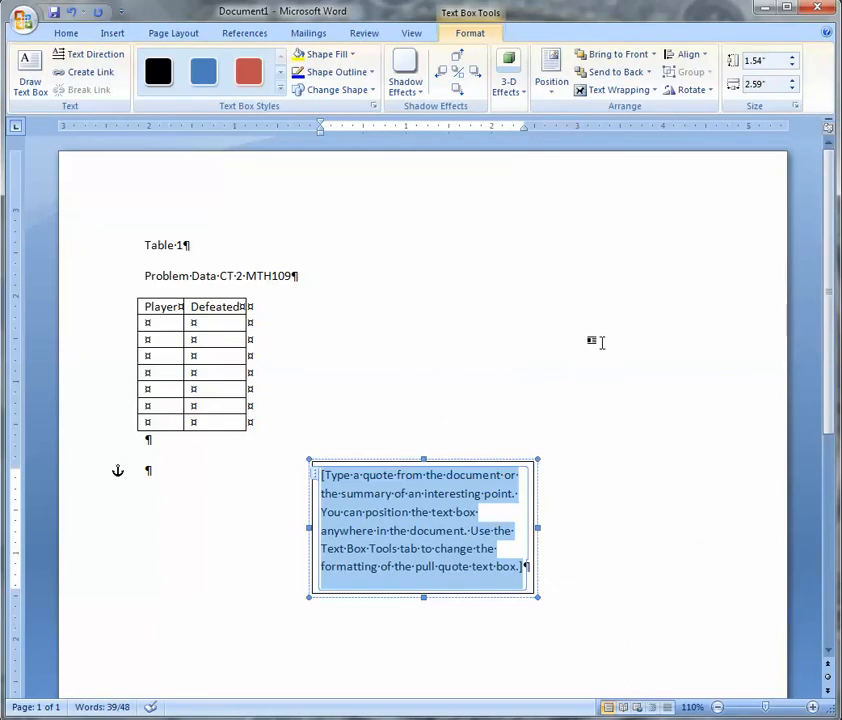
Enter the first player's name in the text box, shrink it to about 0.28 by 0.63 inches and place it just below the table.
text(J)
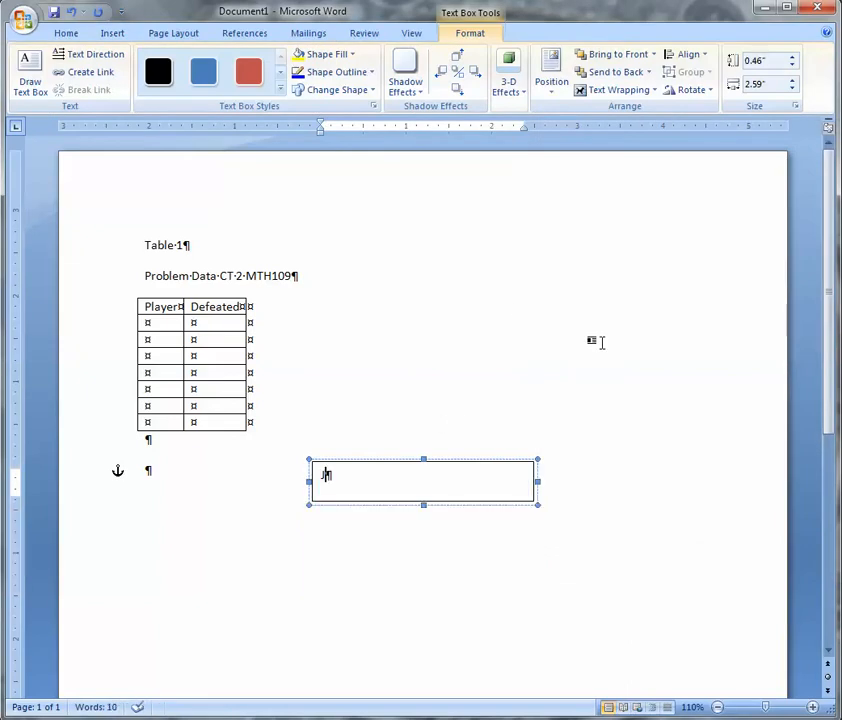
key(BackSpace)
text(Carla)
drag(422, 503, 421, 487)
drag(535, 475, 242, 506)
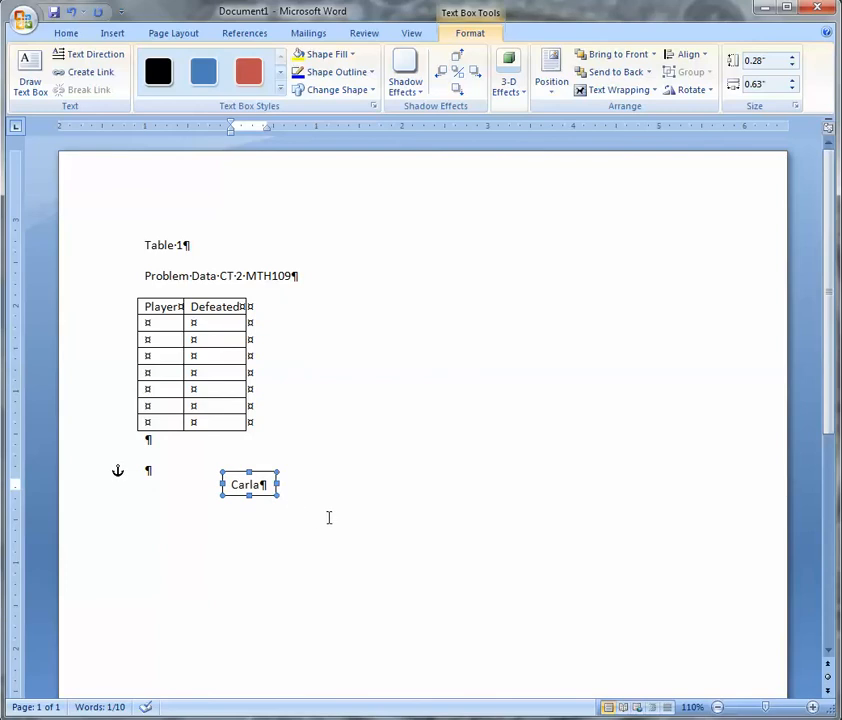
Make two copies of the player text box and place them apart below the original to form a triangle.
click(331, 517)
key(ctrl+v)
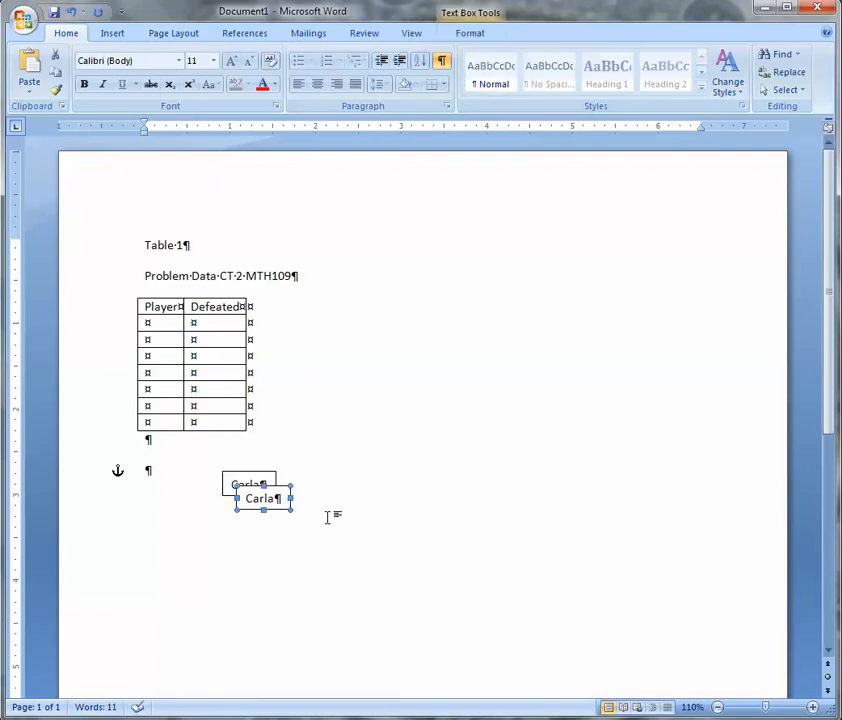
drag(281, 515, 373, 604)
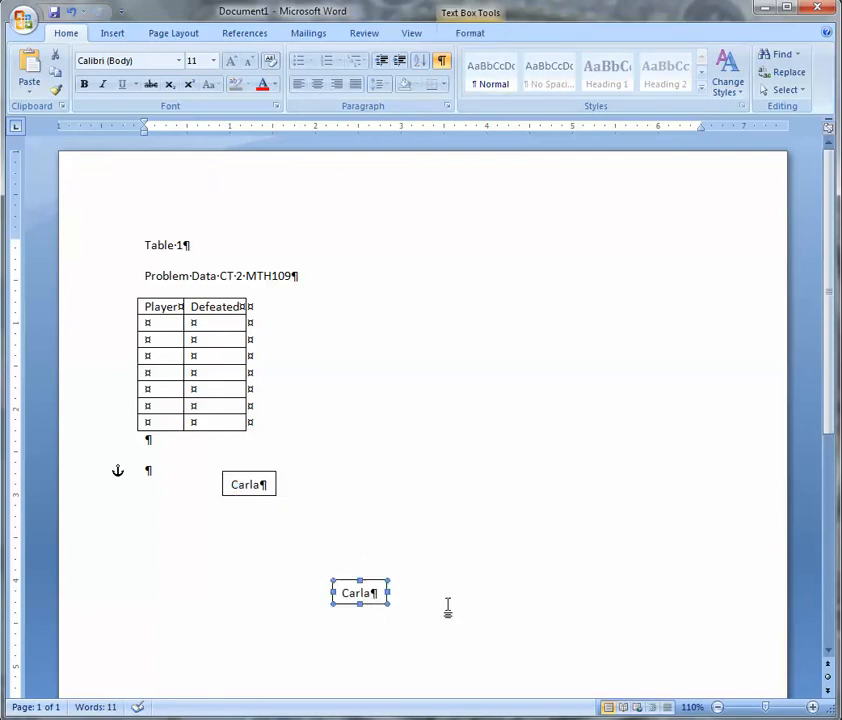
click(447, 605)
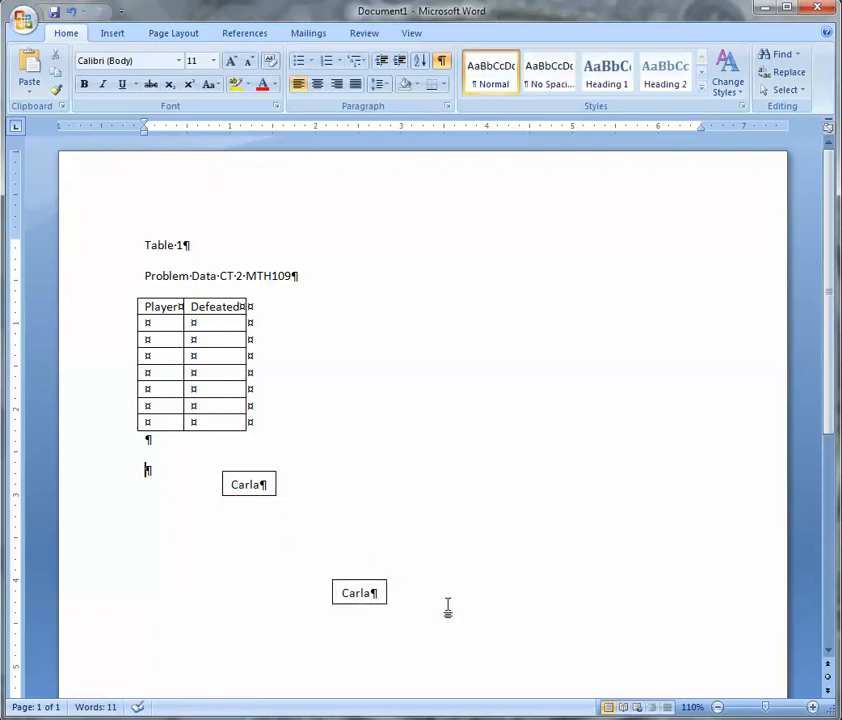
click(386, 593)
key(Escape)
key(ctrl+v)
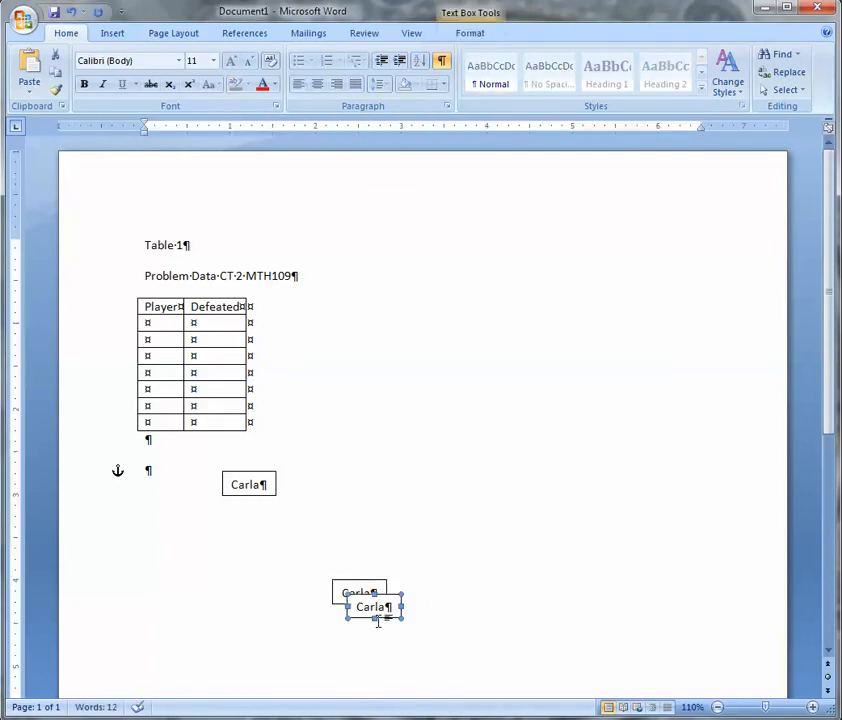
drag(376, 595, 197, 587)
Replace the text in the two copied boxes with the names of the second and third players.
drag(342, 594, 374, 594)
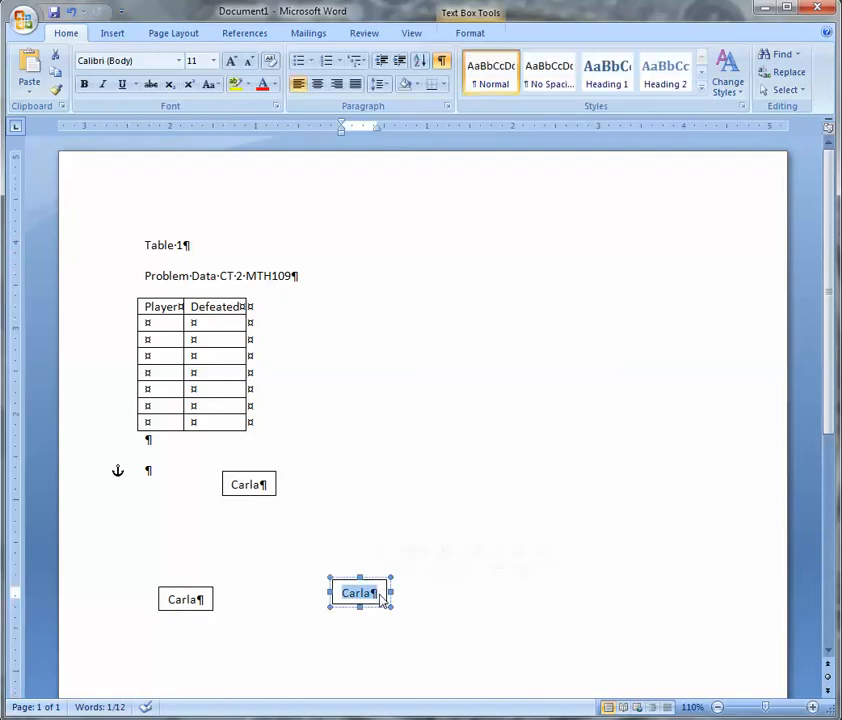
text(Rob)
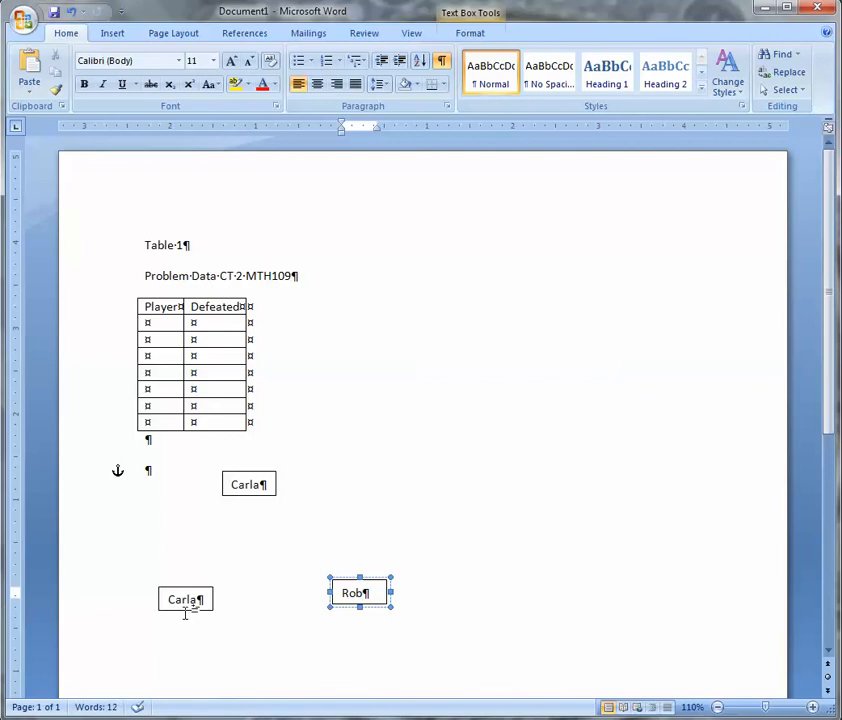
drag(170, 599, 193, 599)
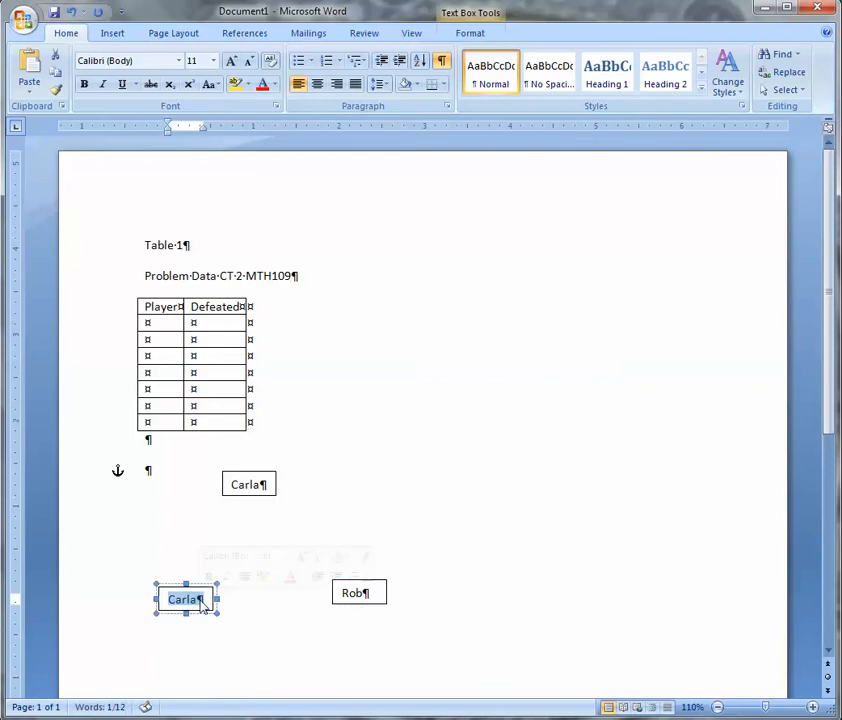
text(tany)
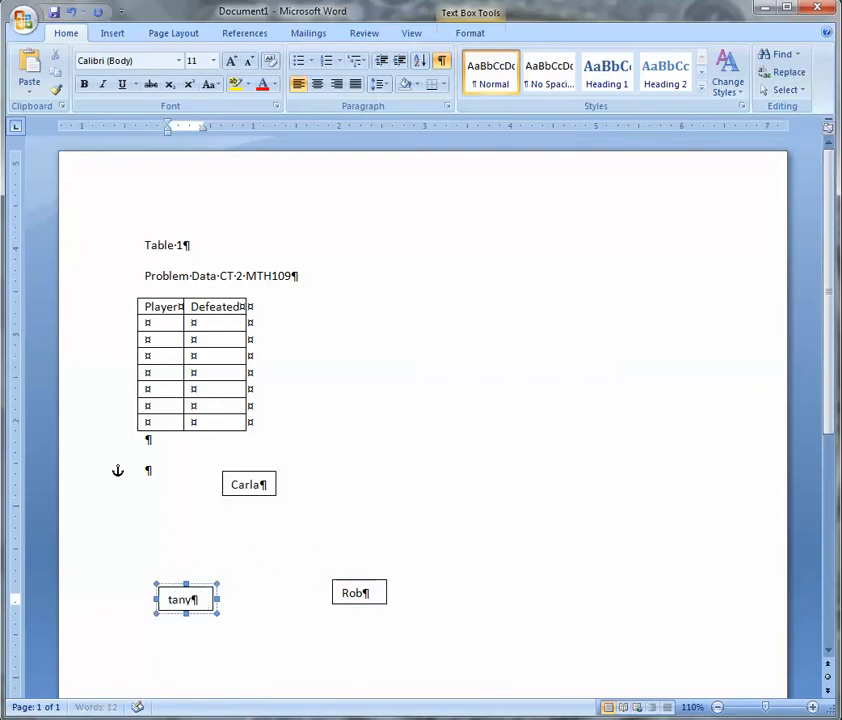
text(a)
key(Left)
key(Left)
key(Left)
text(T)
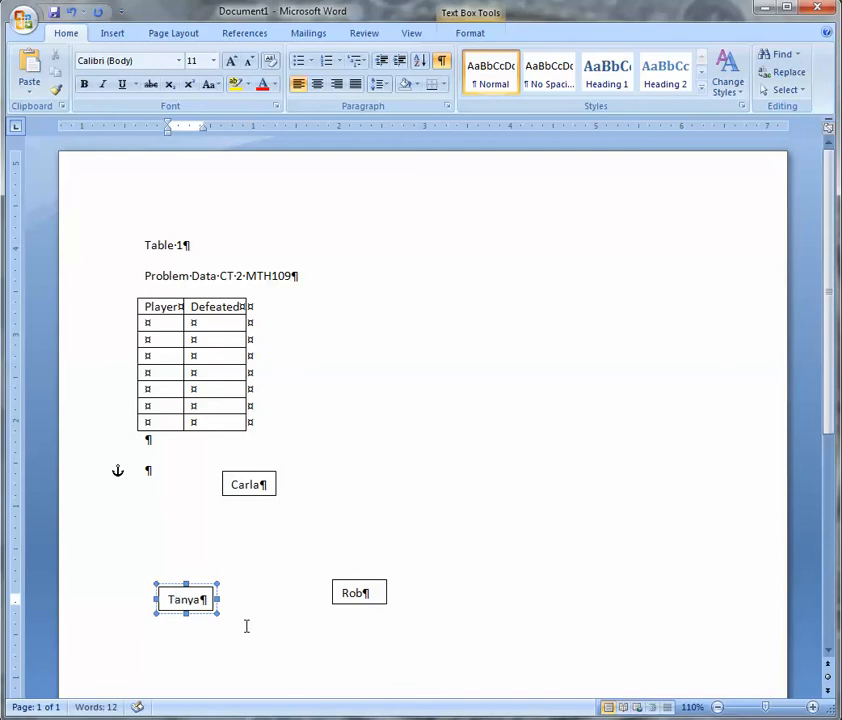
Deselect the text box and bring up the shapes available for insertion.
click(361, 513)
click(112, 35)
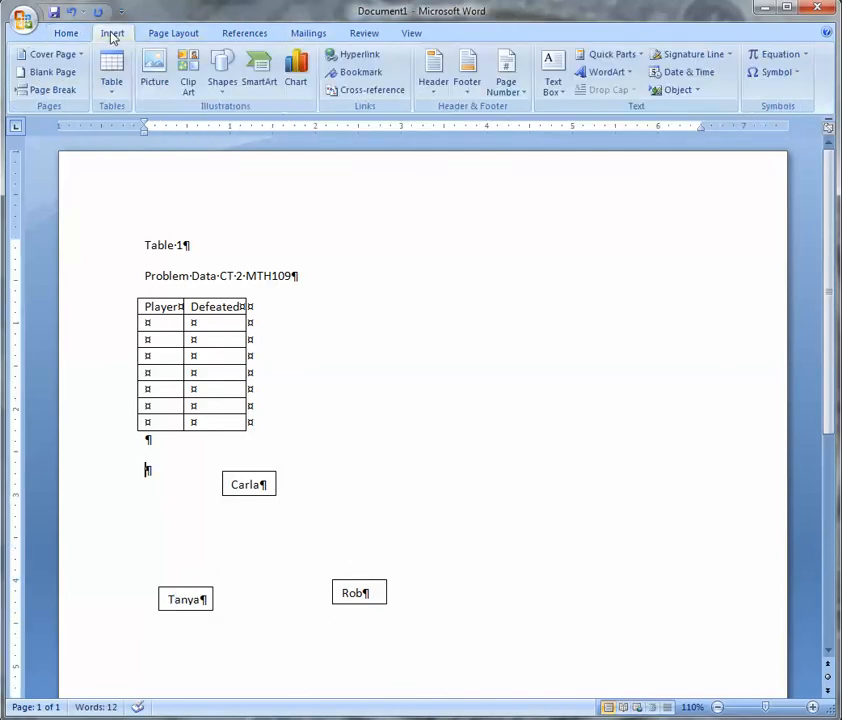
click(229, 84)
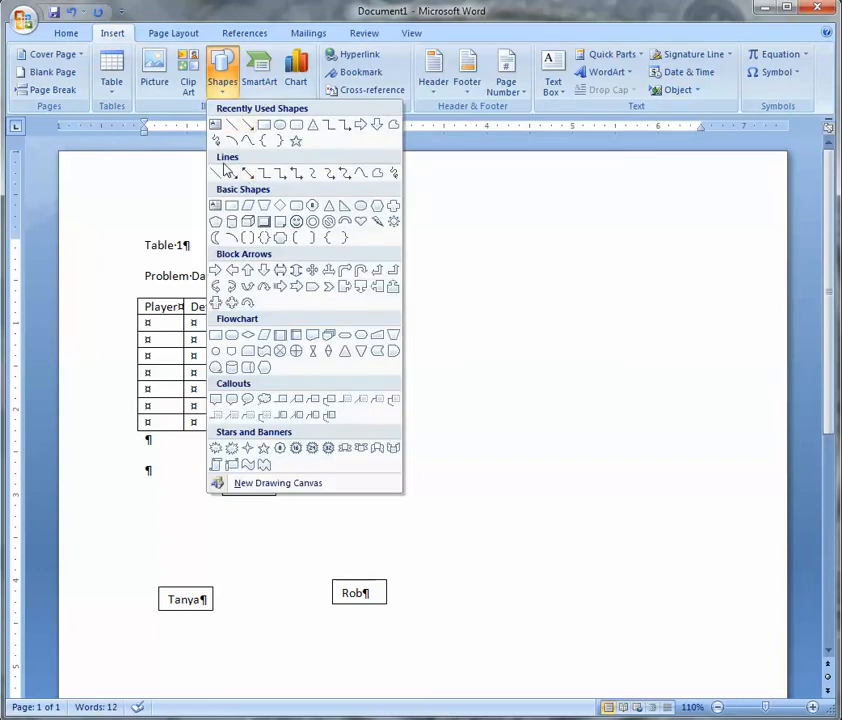